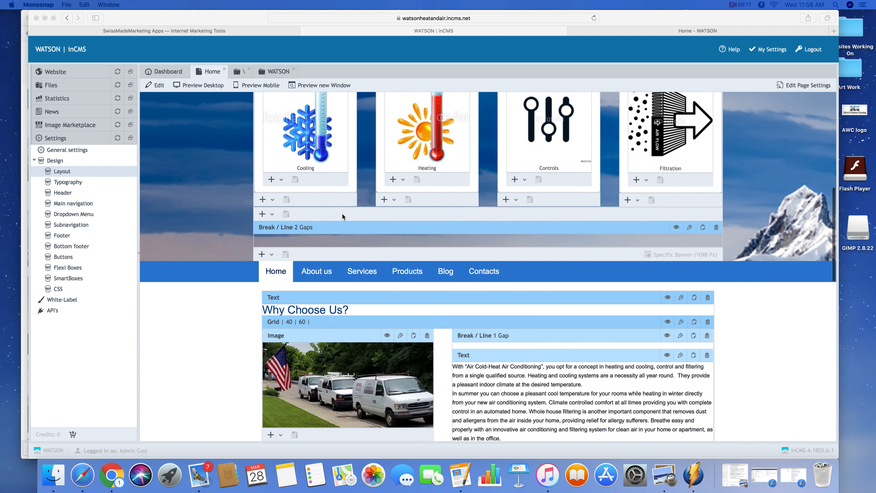
Step: Examine the Home page's background image, service boxes and the text section below the navigation
scroll(342, 214, up, 6)
scroll(342, 213, up, 1)
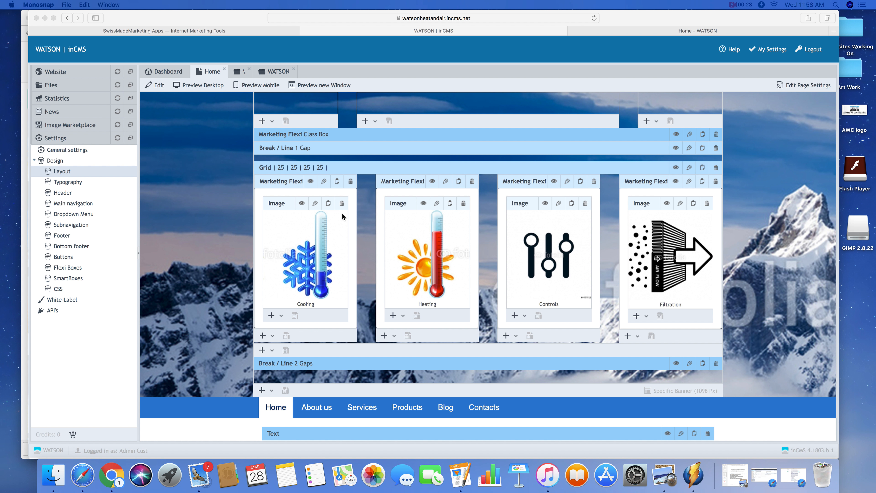
scroll(342, 214, up, 6)
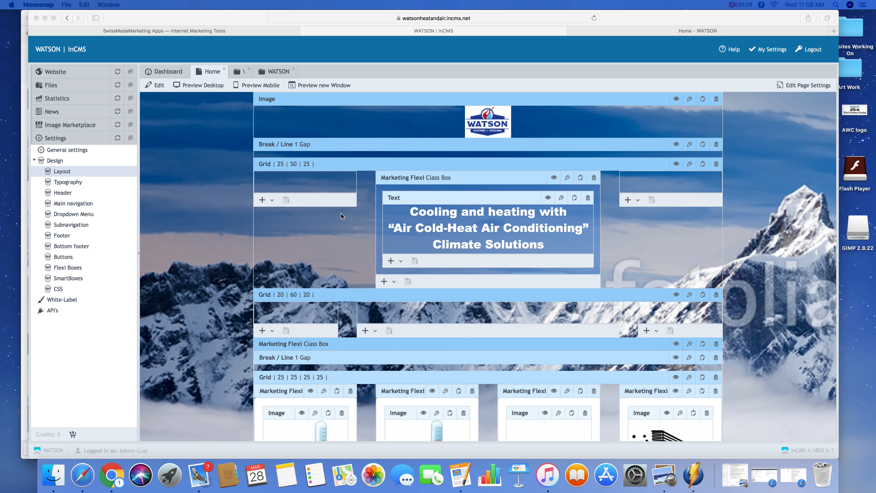
scroll(195, 273, down, 7)
scroll(197, 271, down, 7)
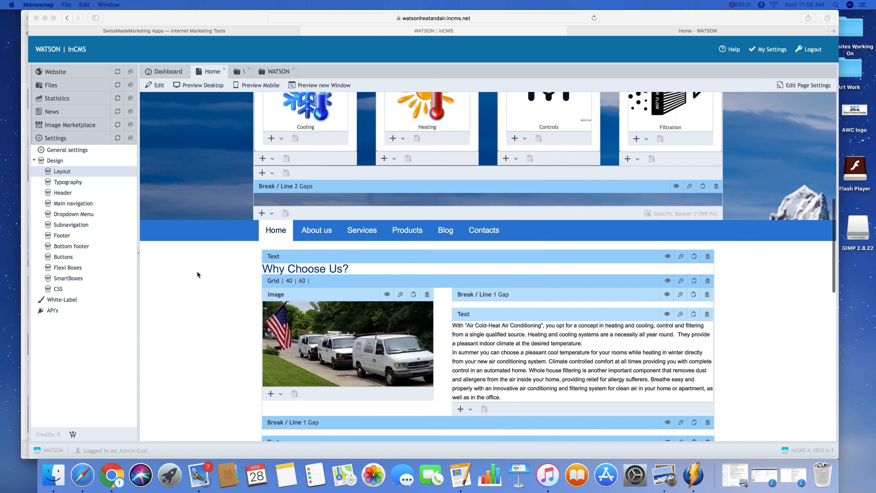
scroll(197, 272, up, 14)
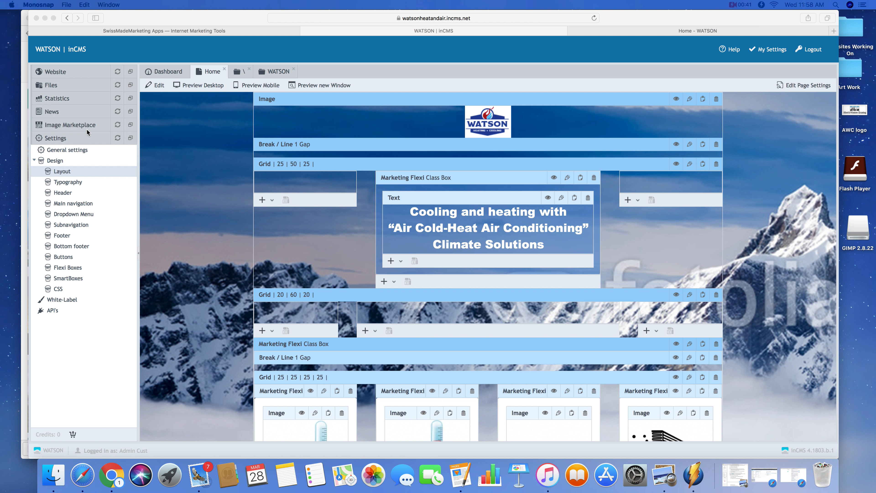
Step: Open the site's Layout design settings to view the background picture options
click(51, 72)
click(56, 72)
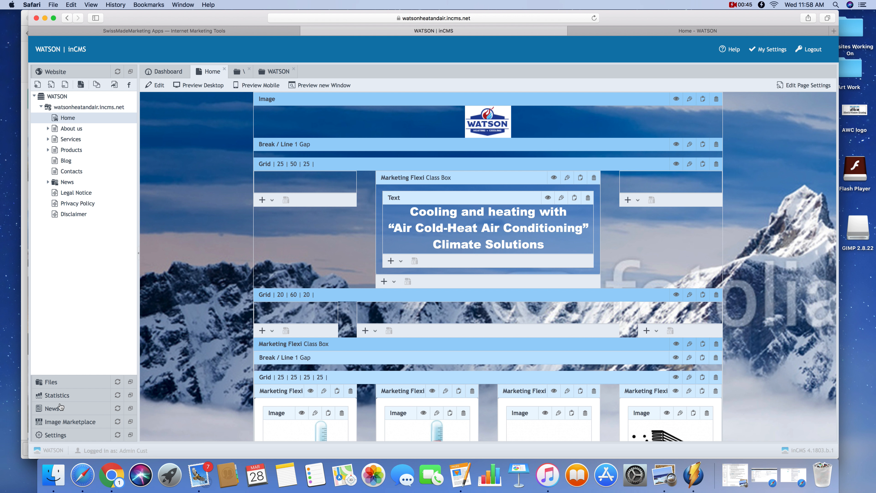
click(61, 436)
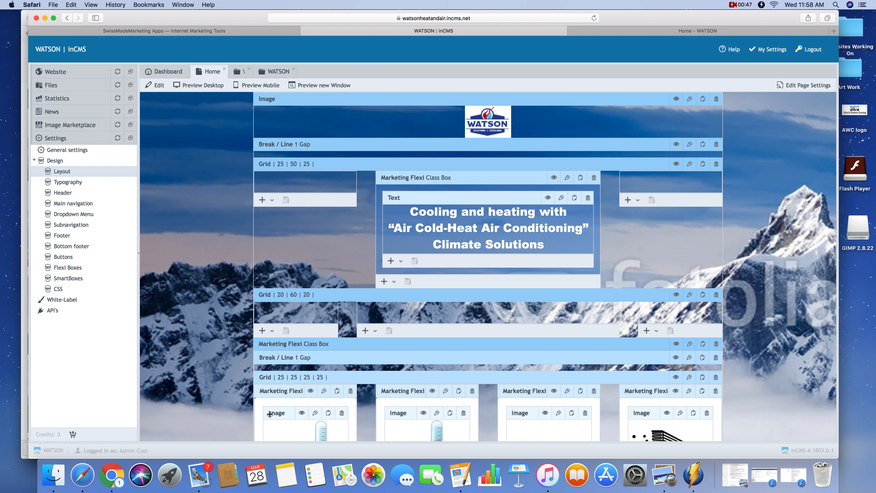
click(74, 174)
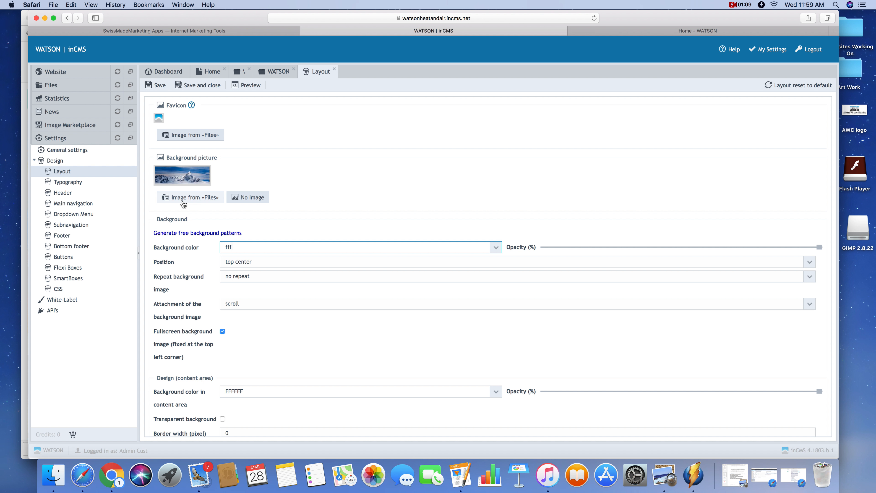
Step: Return to the Home page, view the options for a new image in the first column of the 25 | 50 | 25 grid, and cancel
click(64, 75)
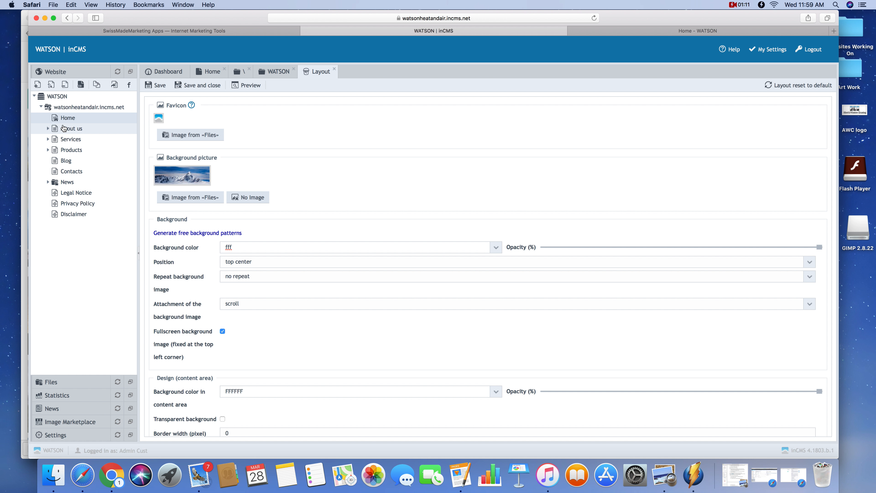
click(63, 118)
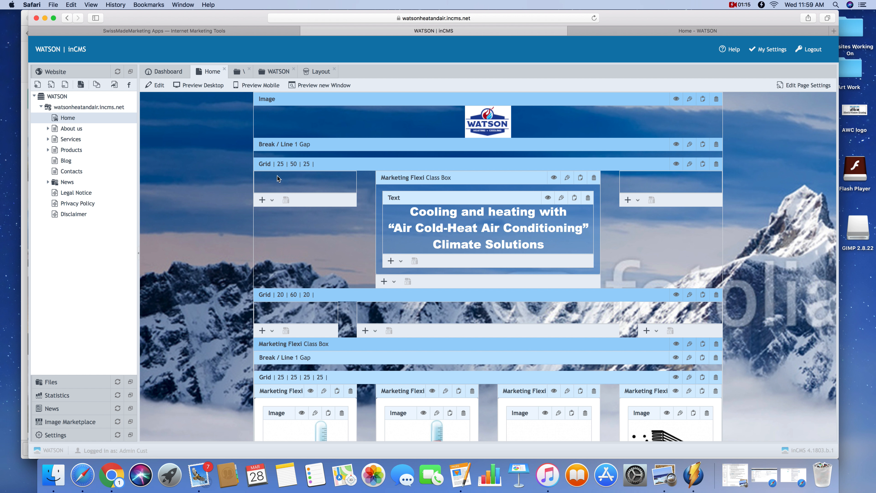
click(272, 200)
click(279, 181)
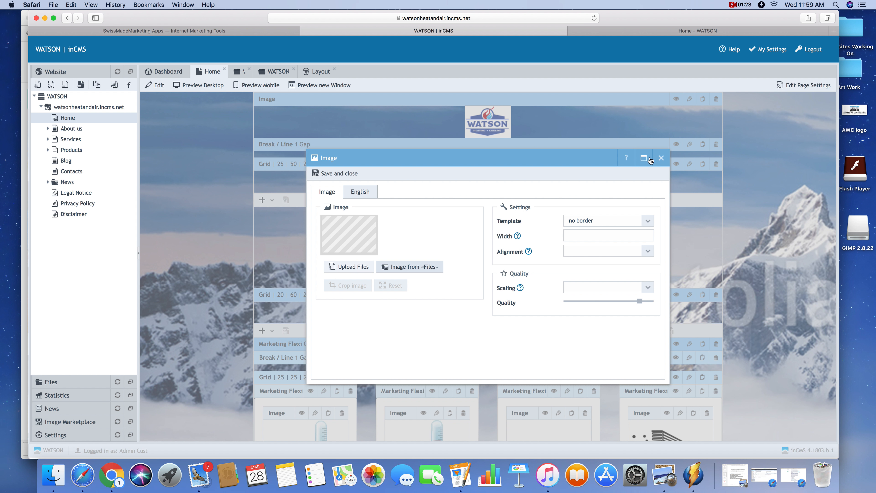
click(661, 158)
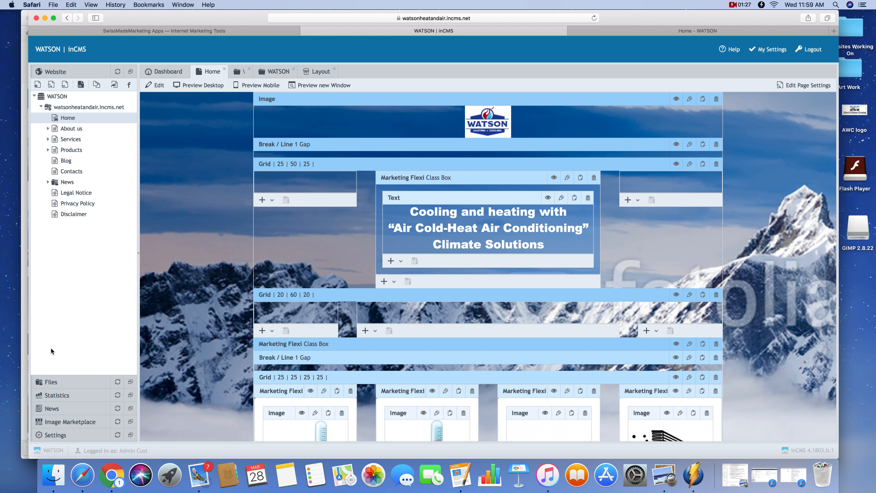
Step: Open the WATSON folder in the site's files, view the desktop files available for upload, and cancel the upload
click(60, 383)
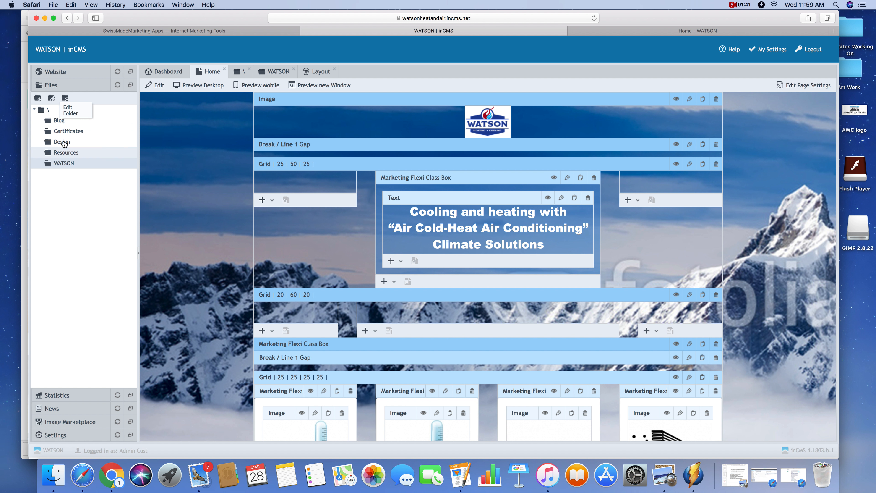
click(38, 110)
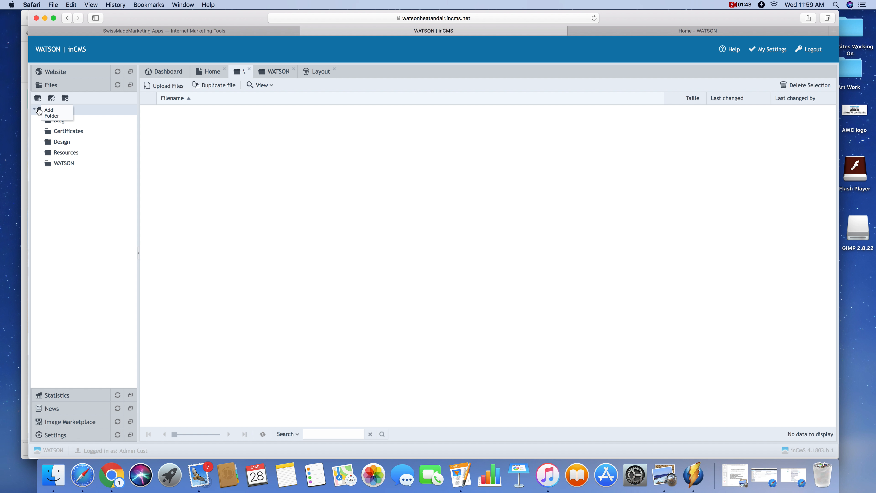
click(35, 109)
click(35, 109)
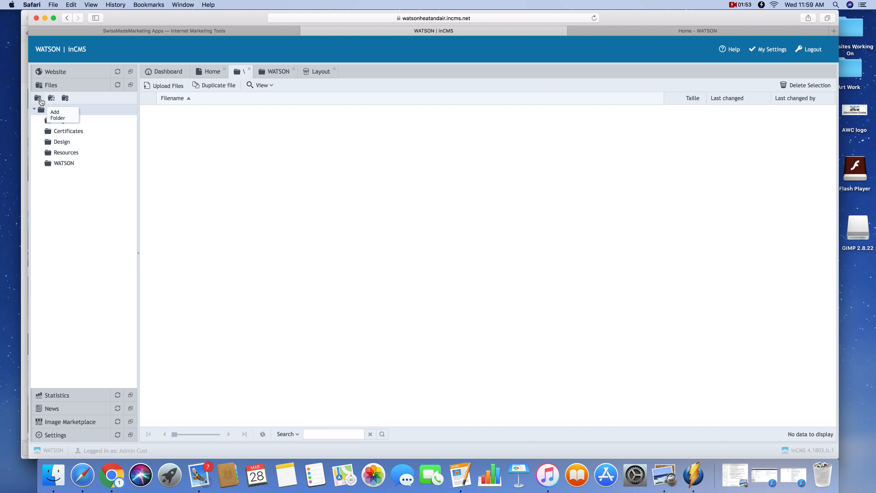
click(68, 165)
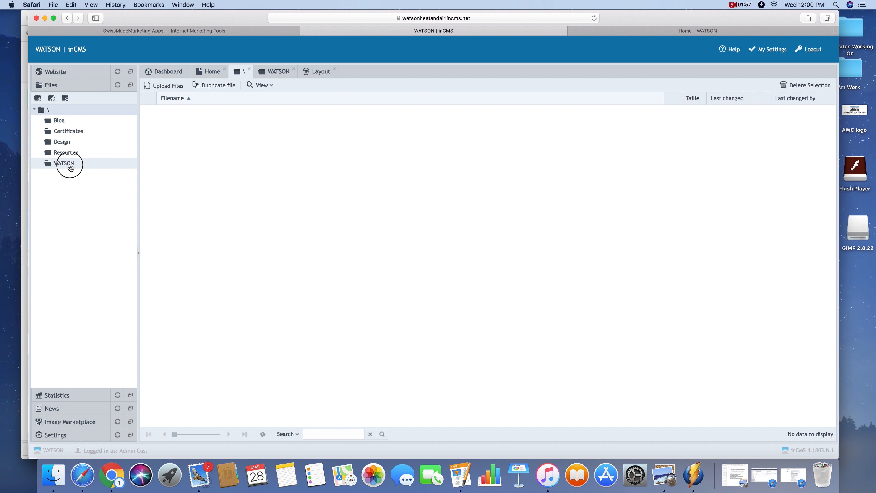
click(178, 86)
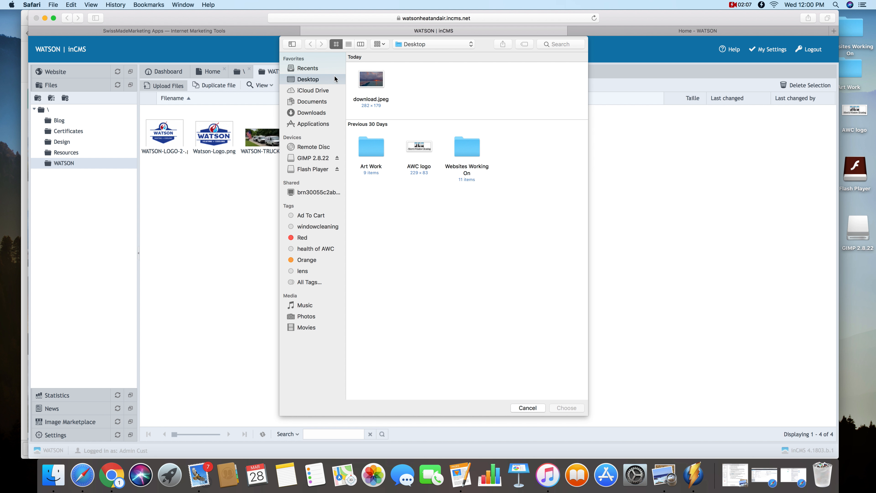
click(537, 407)
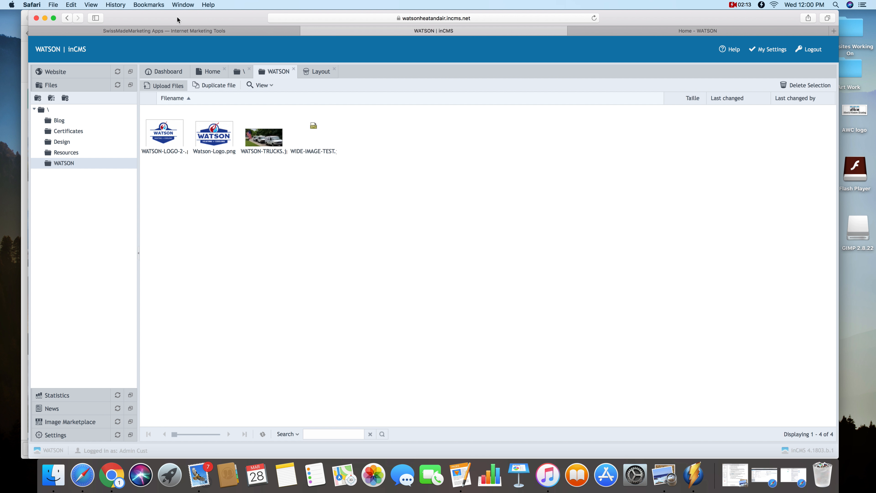
Step: Switch to Chrome and look through the image results for "PANORAMIC PICTURES OF HEATING AND AIR" for a wide background picture
drag(177, 19, 875, 20)
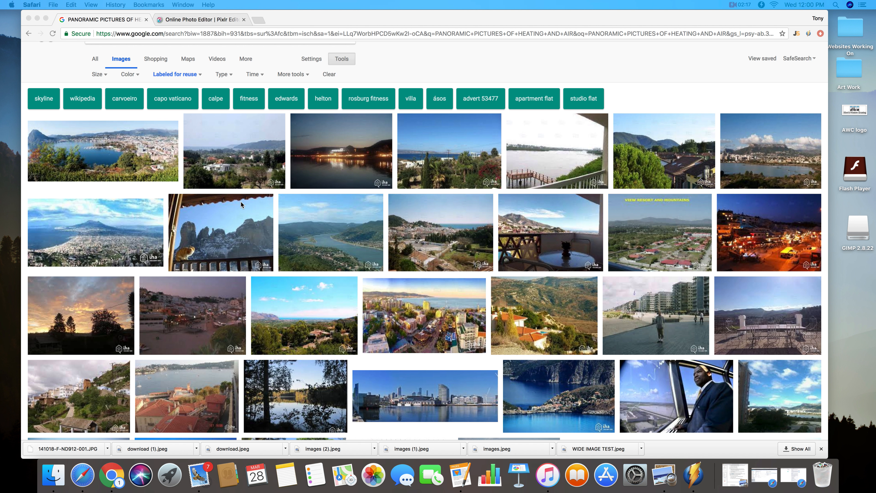
scroll(241, 202, up, 2)
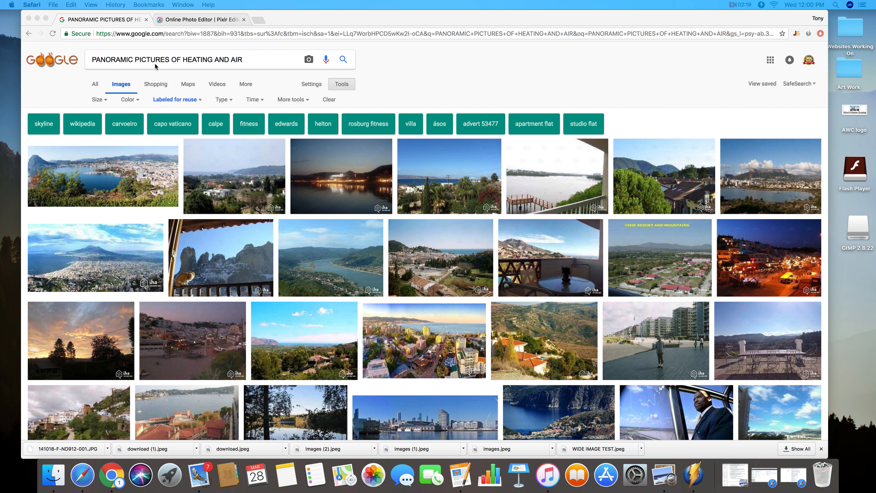
scroll(267, 235, down, 3)
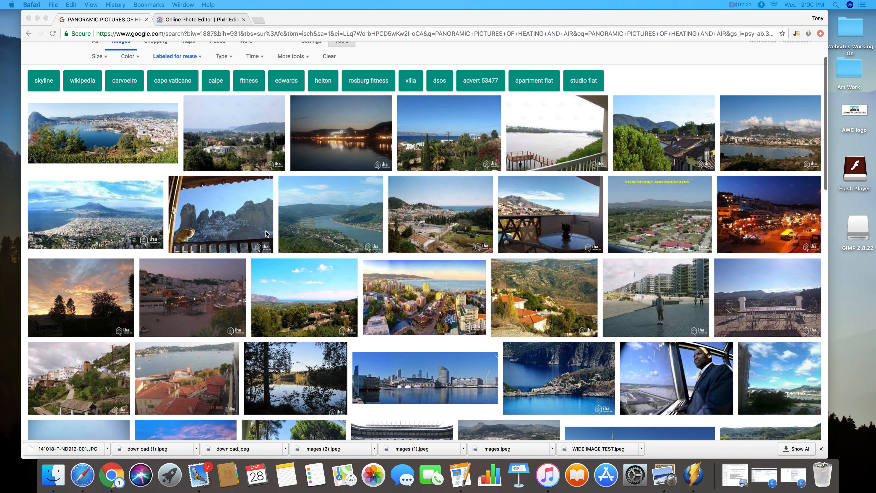
scroll(265, 230, down, 15)
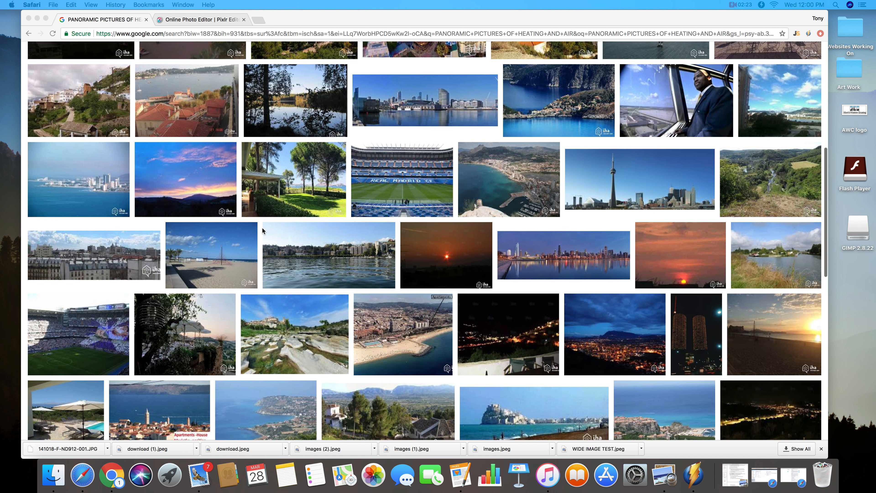
scroll(260, 227, down, 6)
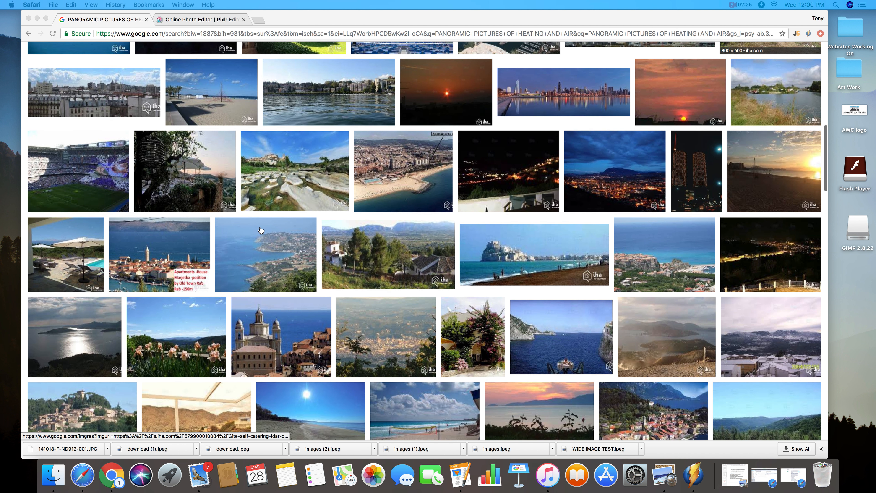
scroll(260, 230, down, 6)
scroll(260, 230, up, 20)
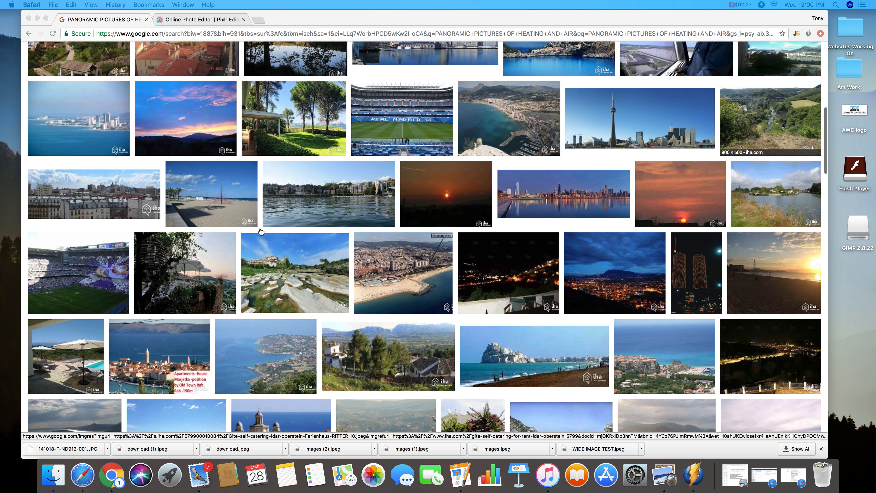
scroll(261, 231, up, 6)
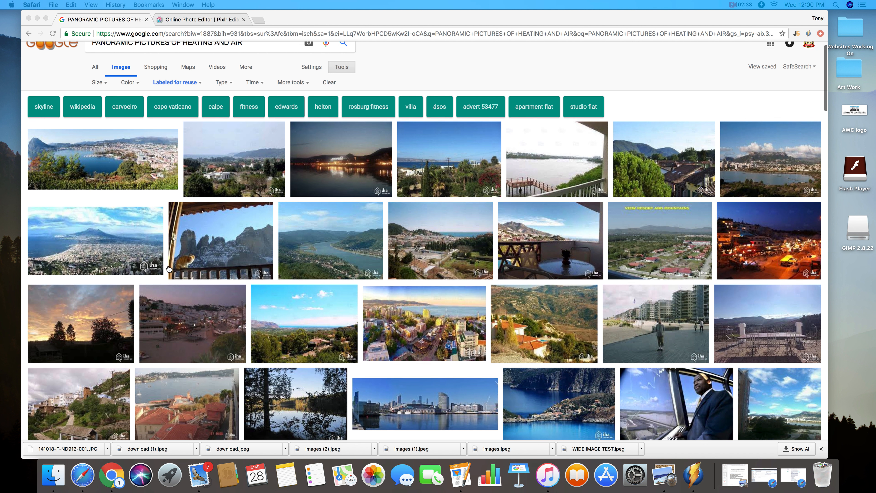
scroll(169, 276, down, 6)
scroll(169, 268, down, 2)
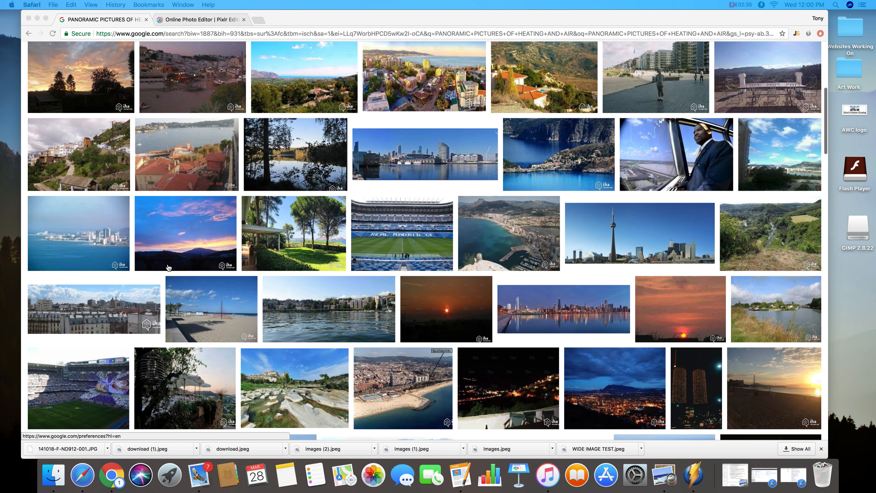
scroll(168, 267, down, 2)
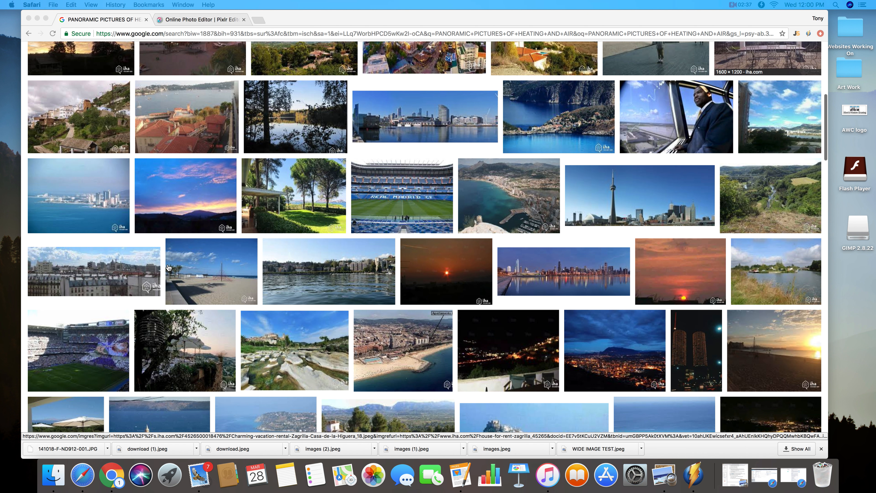
scroll(114, 144, up, 8)
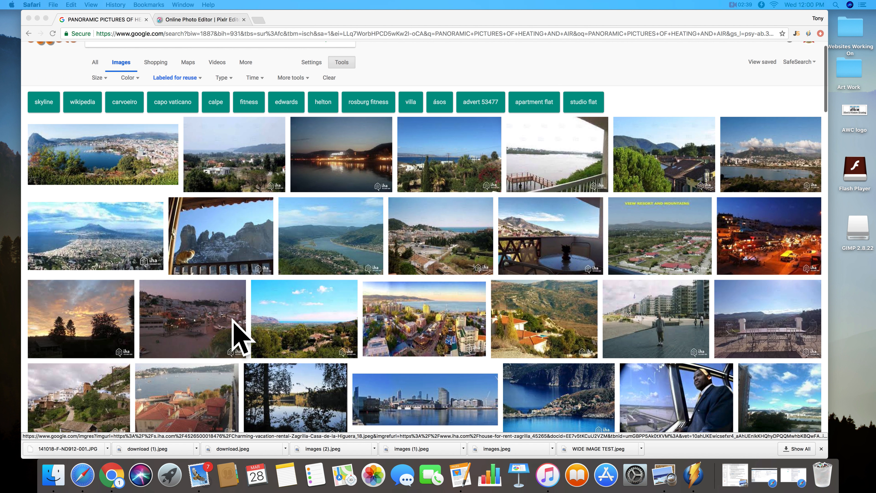
scroll(448, 312, down, 3)
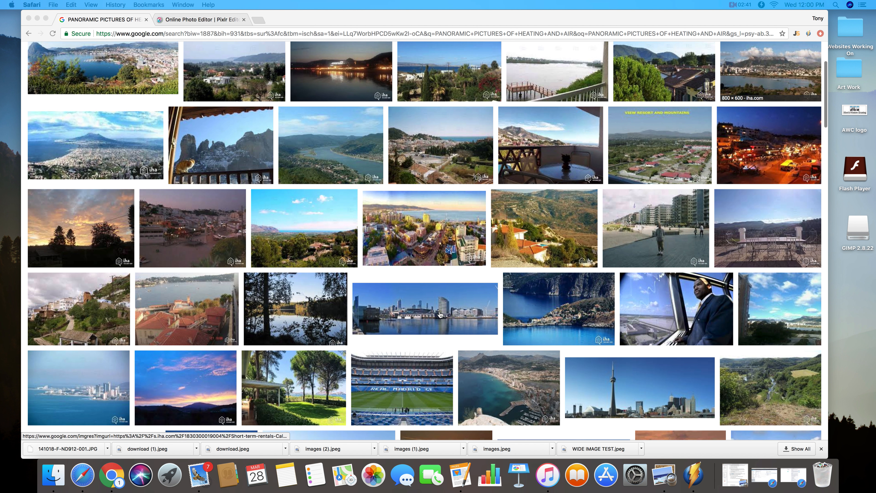
scroll(434, 320, down, 2)
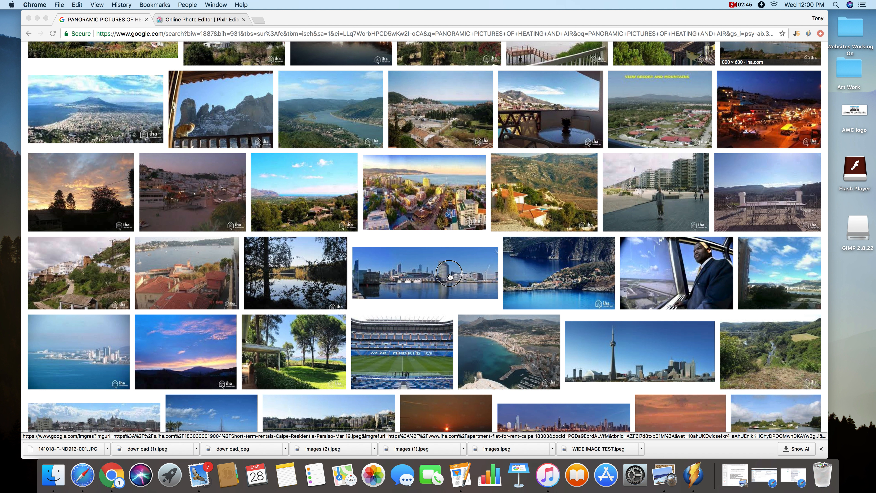
Step: Preview the panoramic Melbourne Docklands image from Wikipedia, open its context options, and return to the start of the image results
click(448, 281)
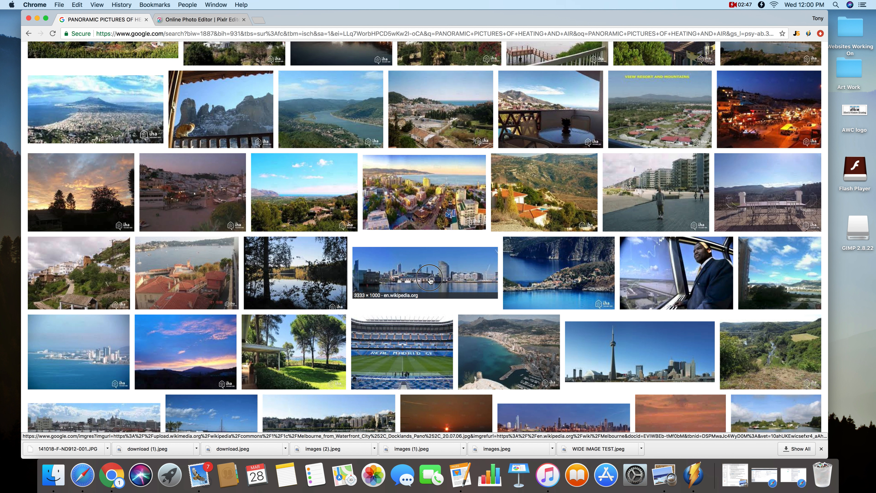
click(431, 281)
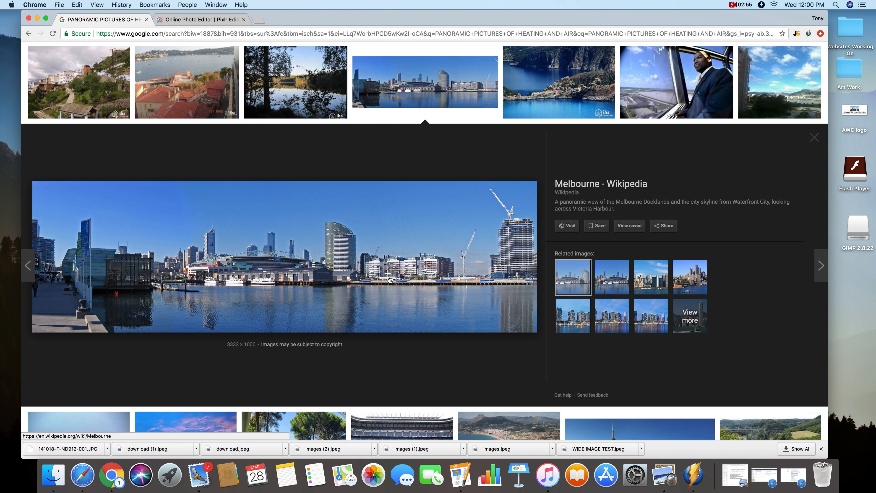
right_click(269, 267)
click(319, 148)
scroll(312, 159, up, 5)
scroll(279, 312, up, 6)
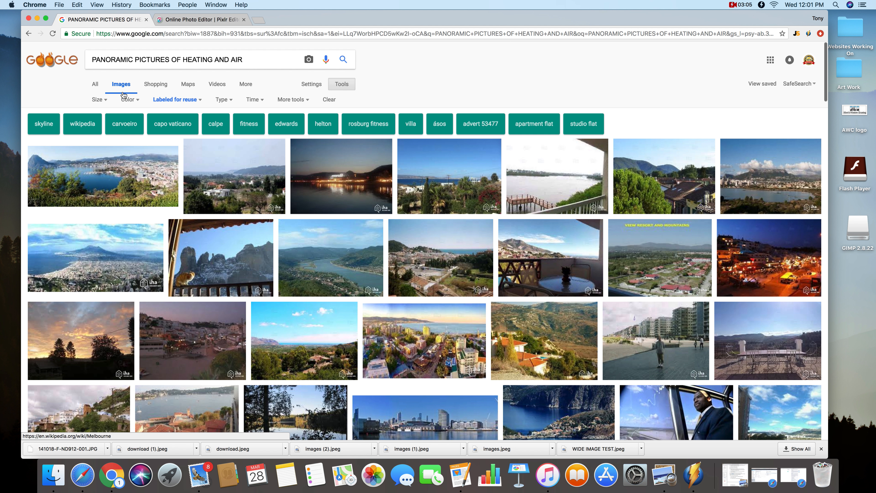
Step: Rerun the image search for "PANORAMIC PICTURES OF HEATING AND AIR" and toggle the search filters off and on
drag(249, 60, 57, 60)
key(Return)
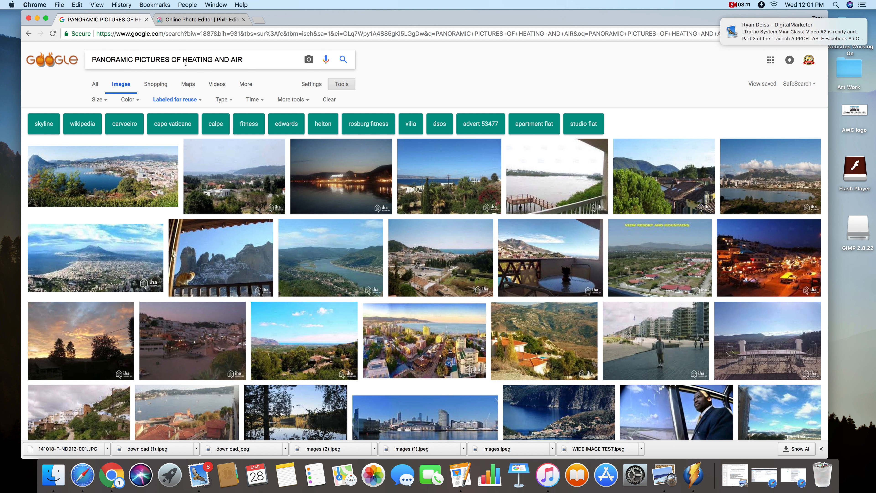
click(352, 85)
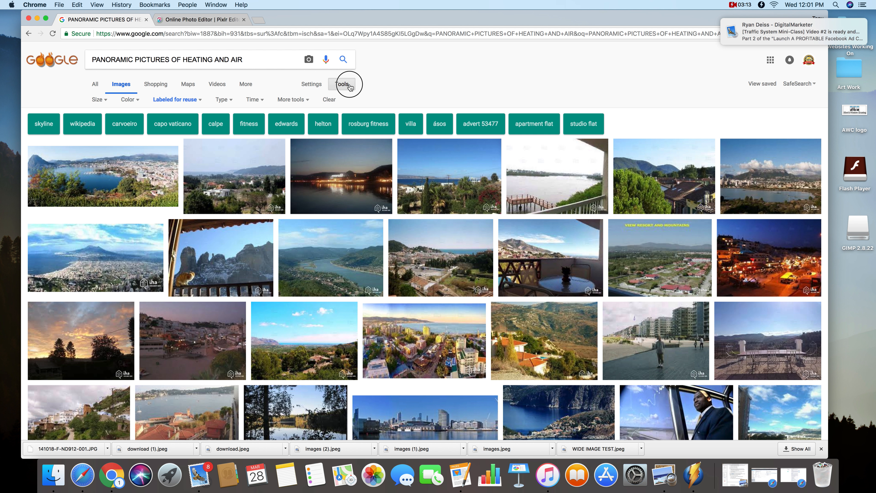
click(350, 85)
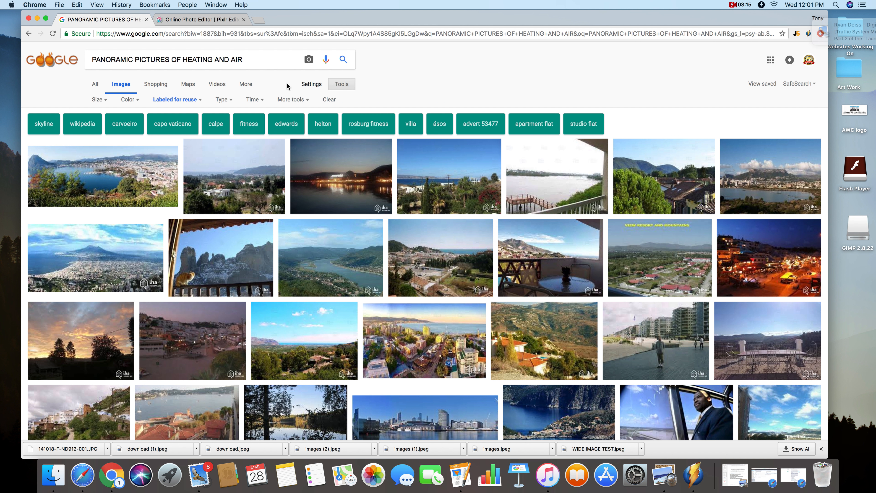
Step: Check the usage-rights filter options and look further down the image results for a wide panoramic picture
click(176, 100)
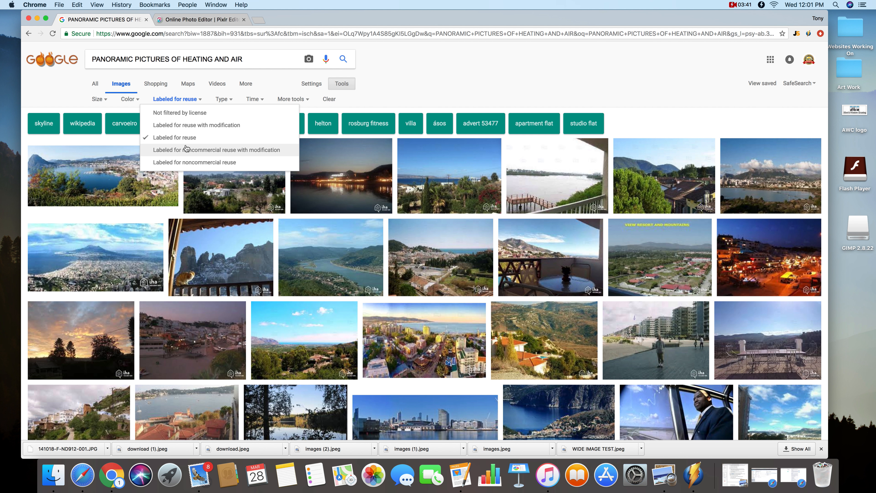
click(394, 91)
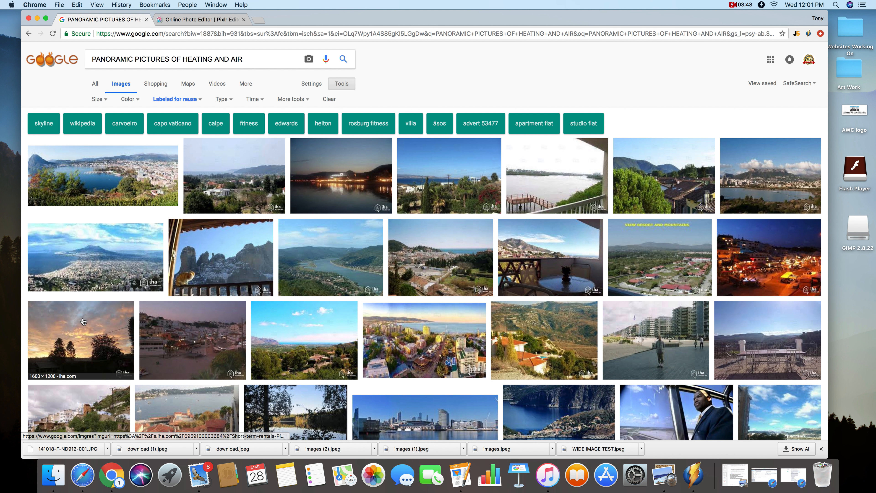
scroll(389, 288, down, 3)
scroll(389, 288, down, 10)
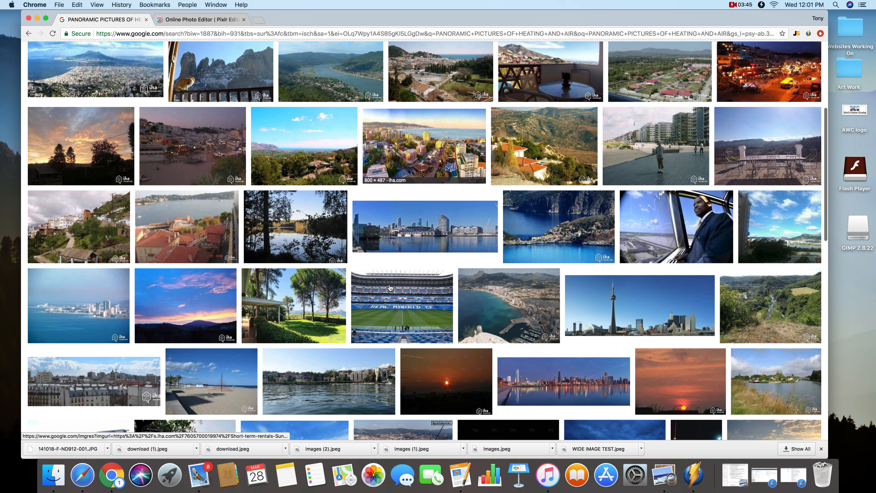
scroll(390, 287, up, 2)
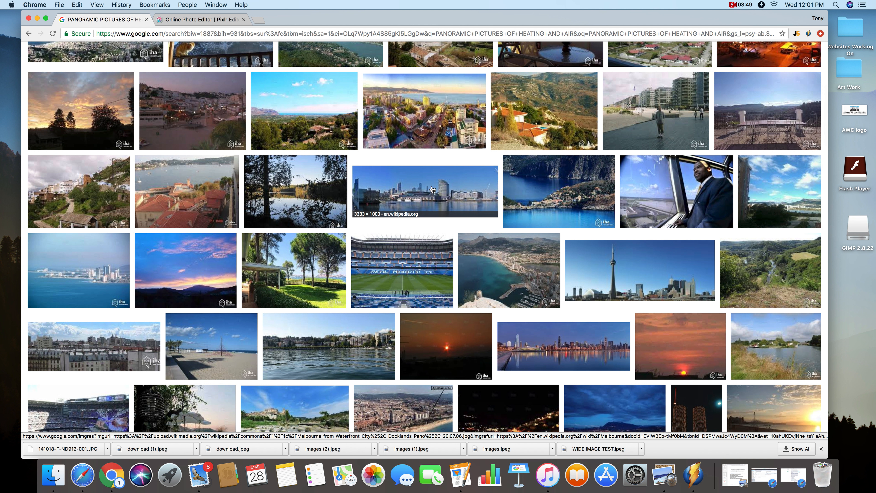
Step: Preview the panoramic Melbourne skyline image from Wikipedia, close the preview, and check the context options of its thumbnail
click(425, 195)
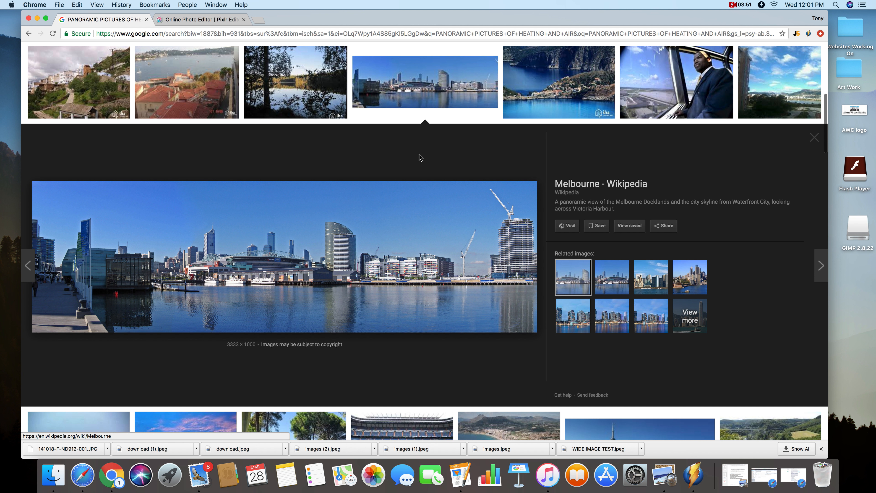
click(411, 105)
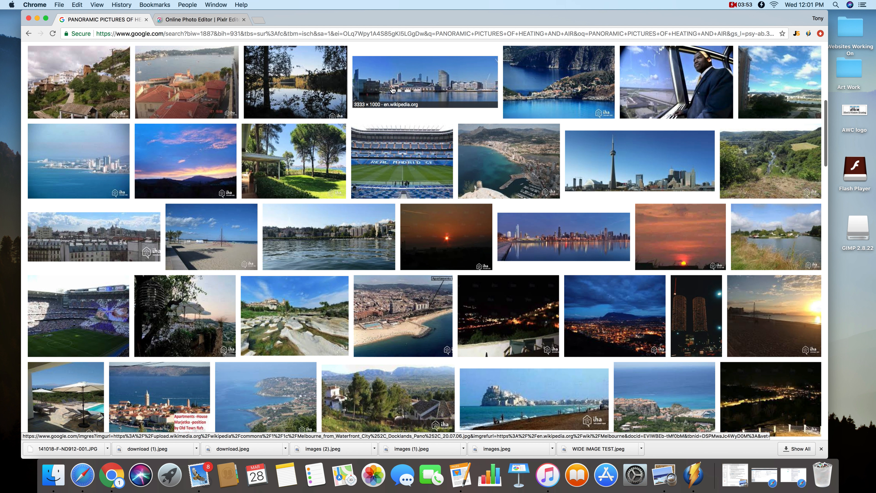
scroll(392, 91, up, 1)
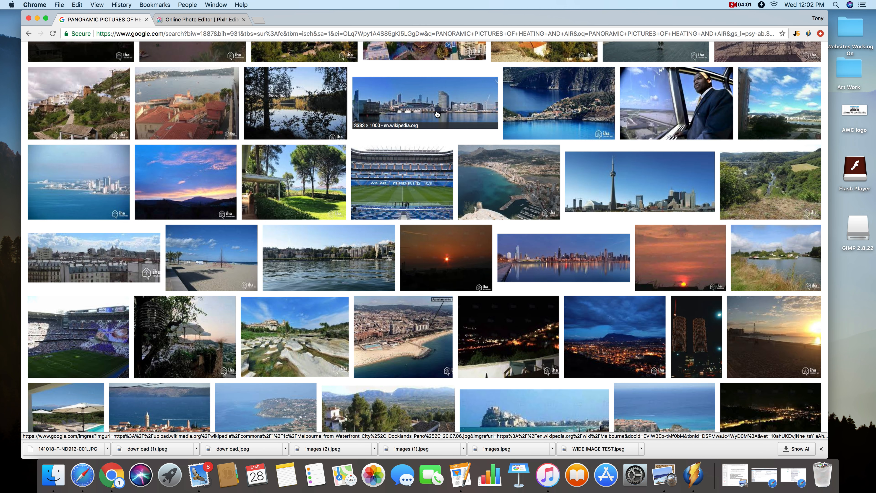
right_click(456, 113)
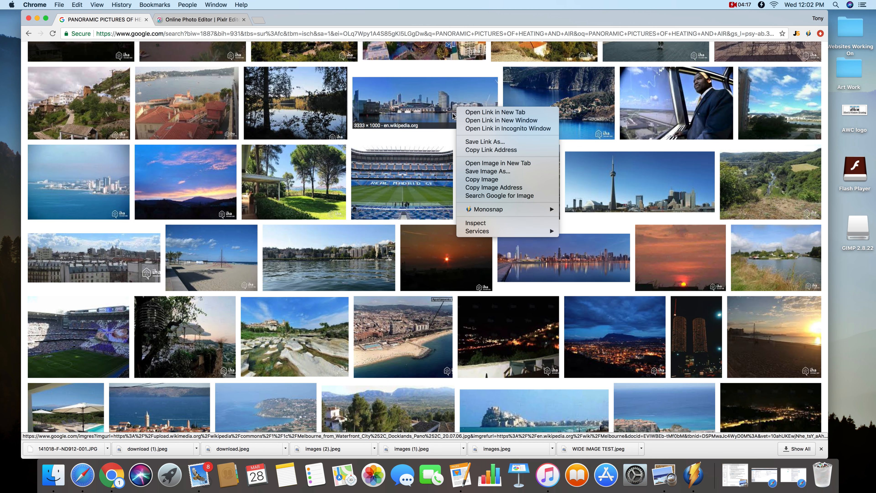
click(393, 103)
Step: Open the large preview of the Melbourne skyline panorama and save it to the Desktop as a JPEG image
click(393, 104)
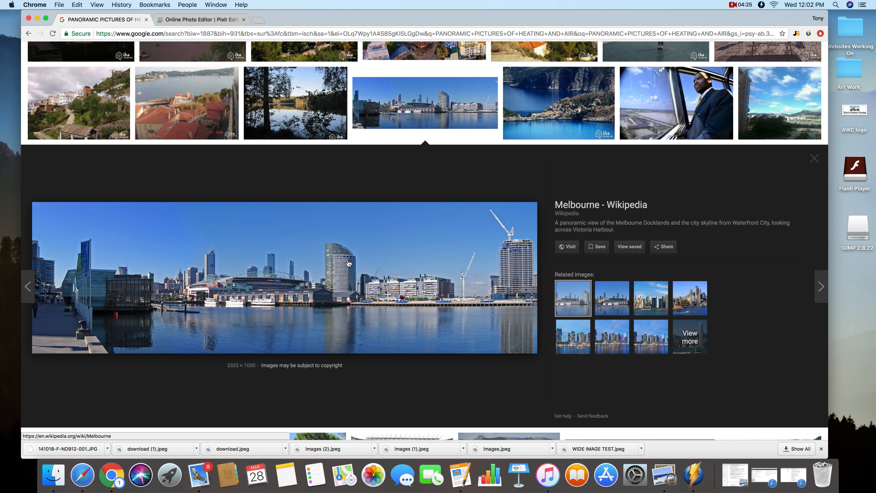
scroll(312, 287, down, 2)
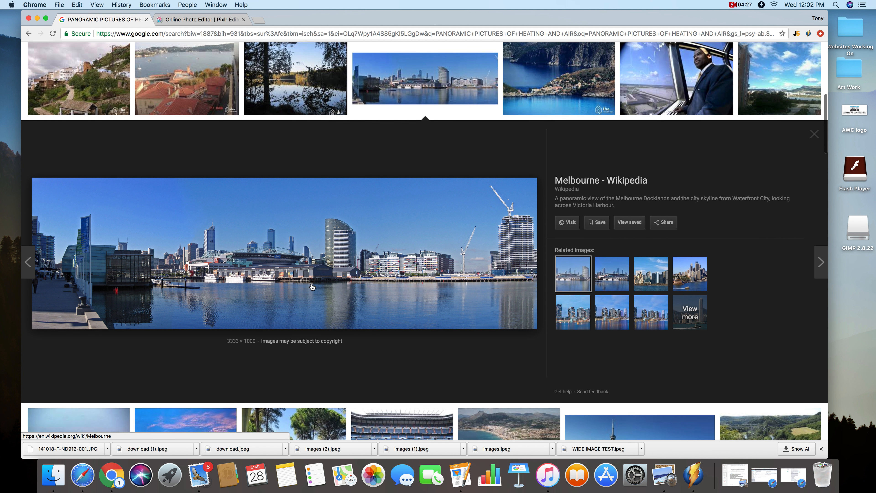
right_click(312, 266)
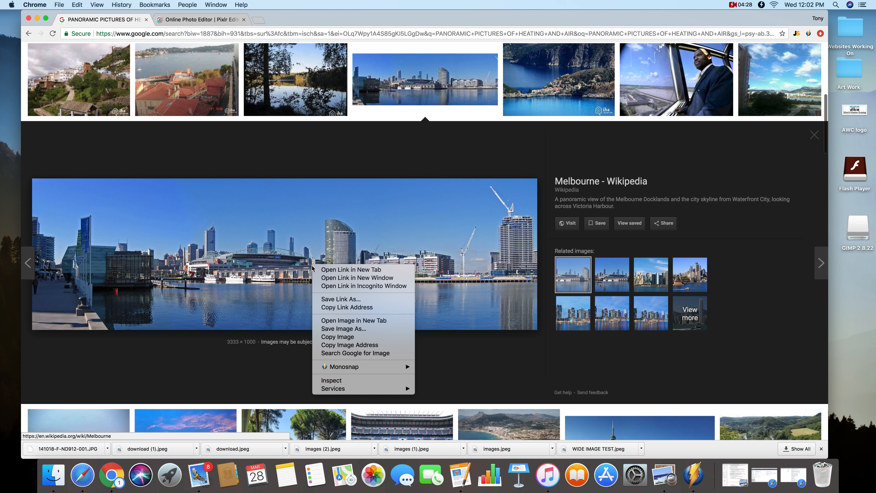
click(337, 330)
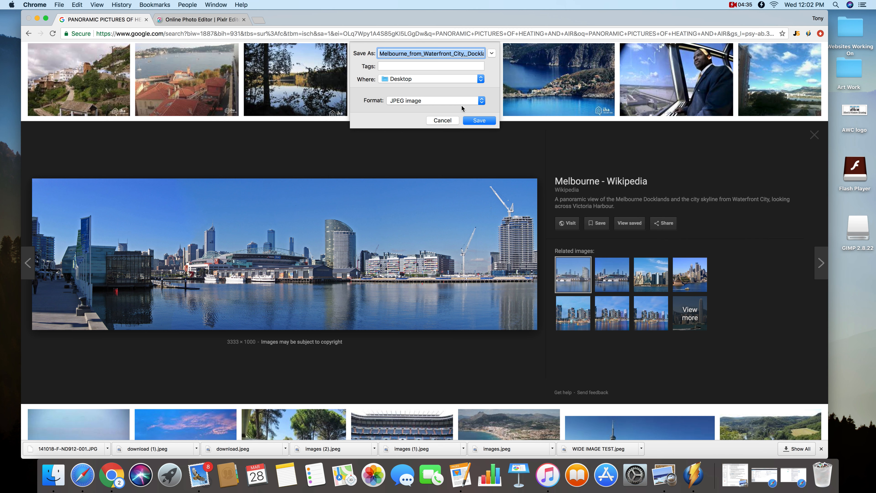
click(479, 121)
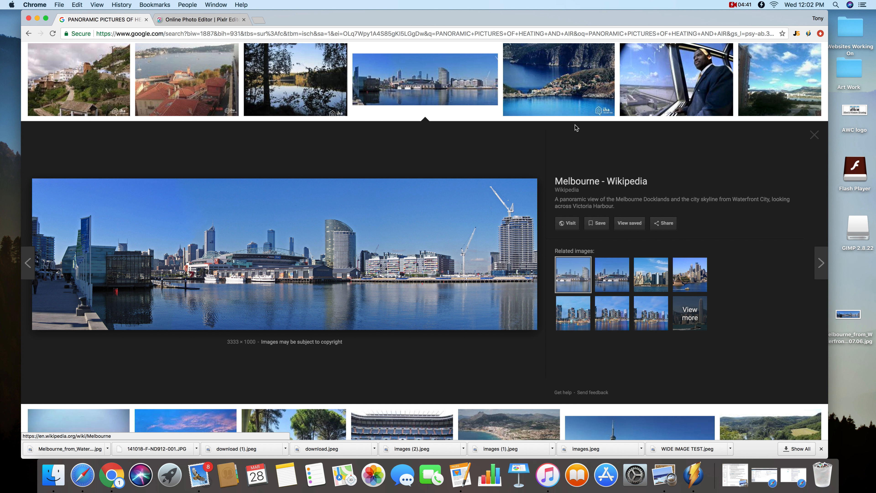
Step: Switch to inCMS in Safari and upload the Melbourne panorama from the Desktop into the WATSON folder
drag(219, 1, 186, 9)
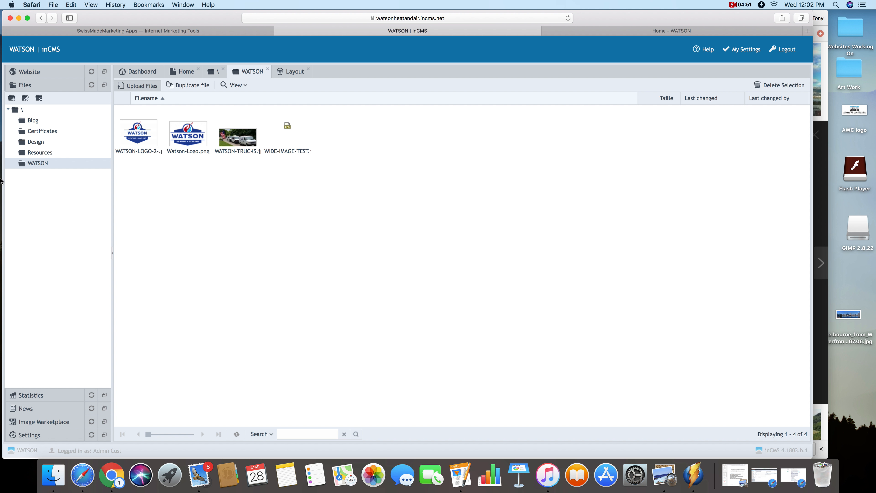
click(30, 168)
click(141, 89)
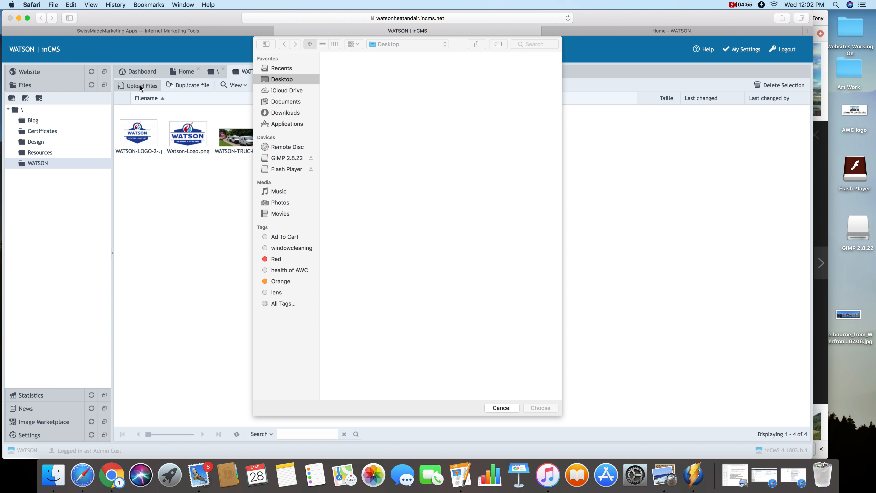
click(409, 108)
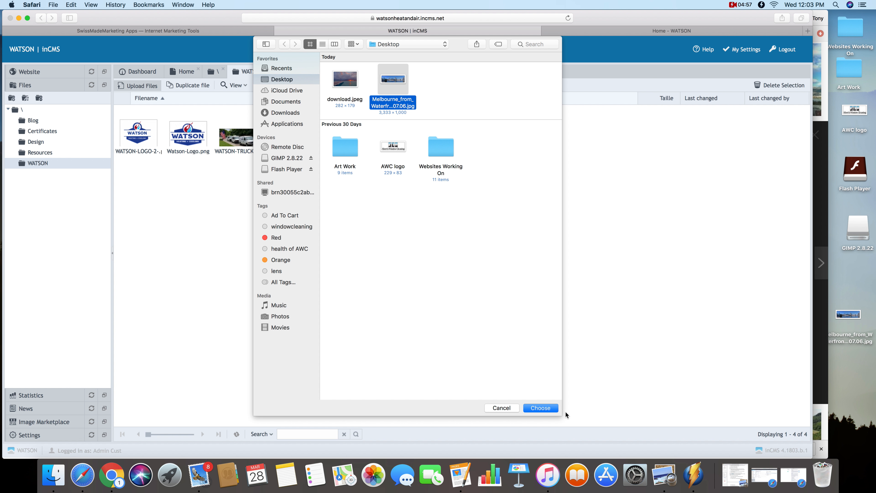
click(540, 408)
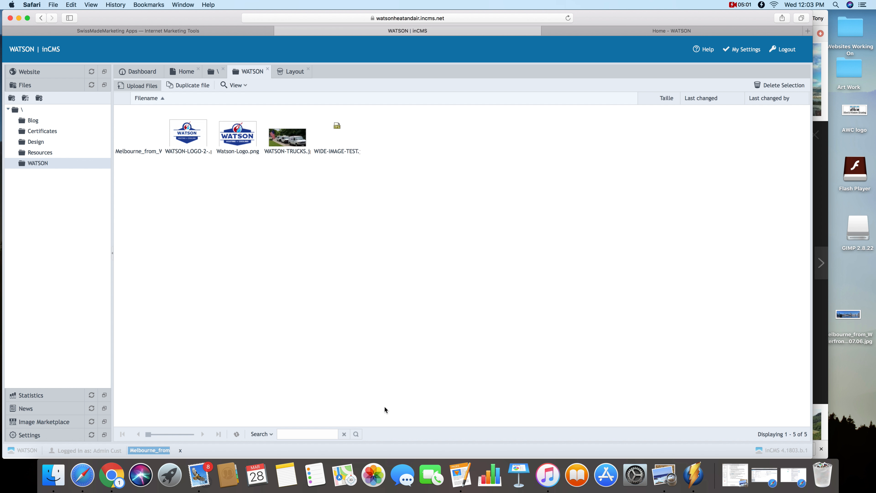
Step: In the design layout settings, set the Melbourne panorama from the WATSON folder as the background picture and save the layout
click(23, 435)
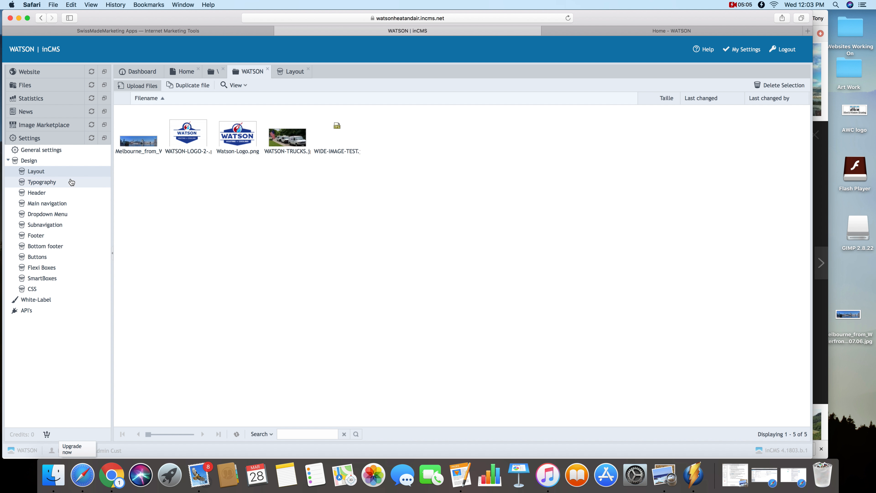
click(36, 171)
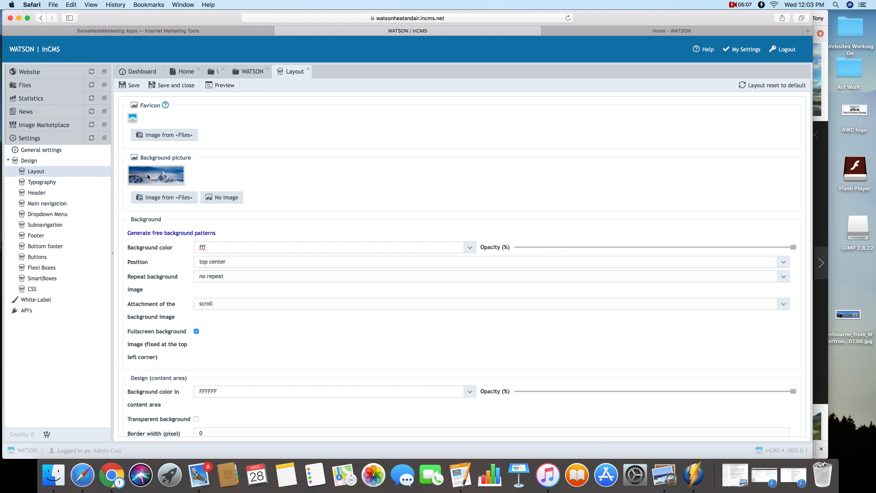
click(151, 198)
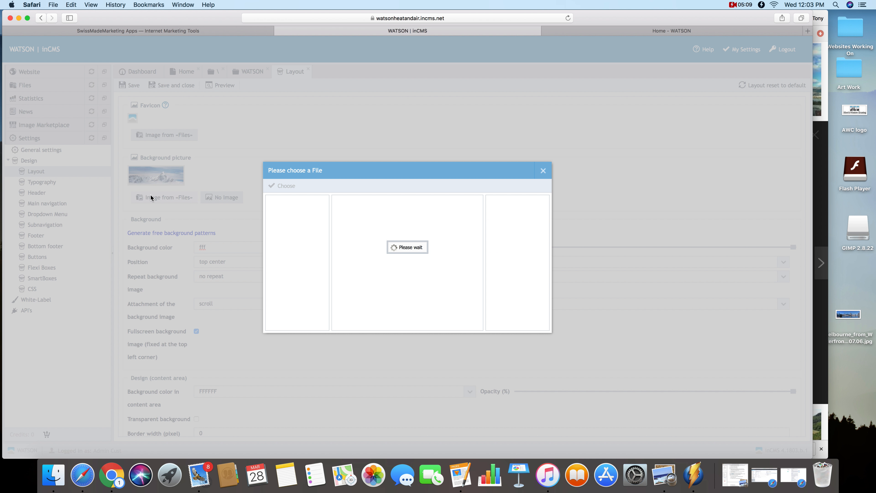
click(299, 254)
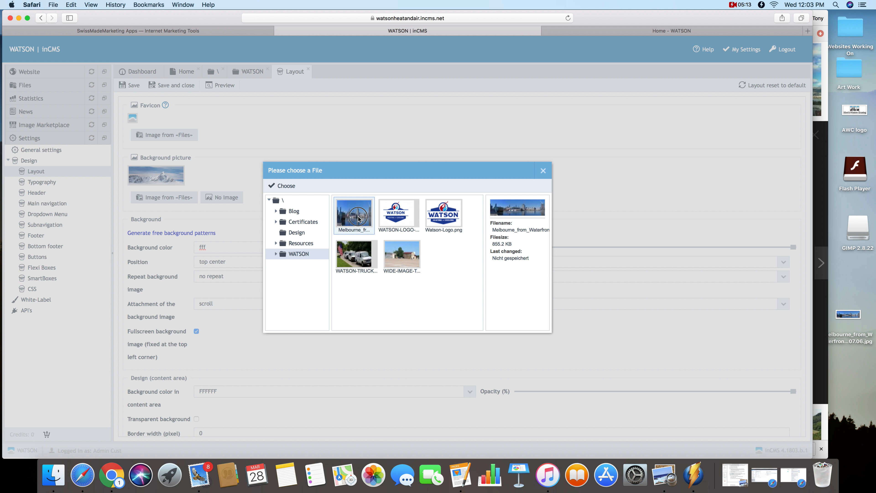
click(349, 211)
double_click(348, 210)
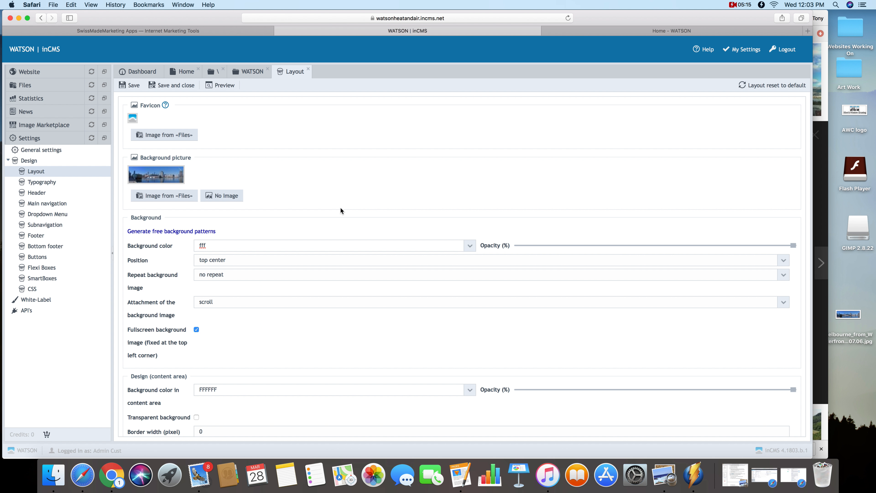
click(132, 87)
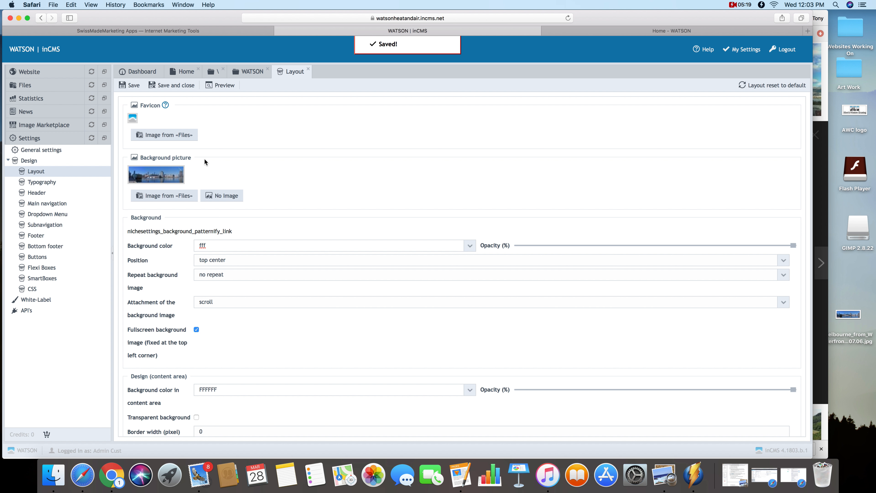
Step: Preview the website and look over the home page from the header background to the blog and question form
click(206, 88)
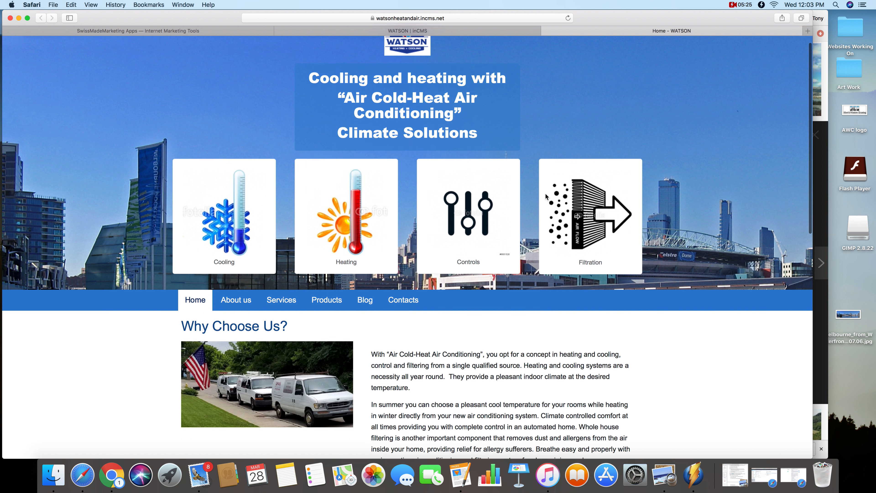
scroll(255, 208, down, 5)
scroll(256, 204, down, 9)
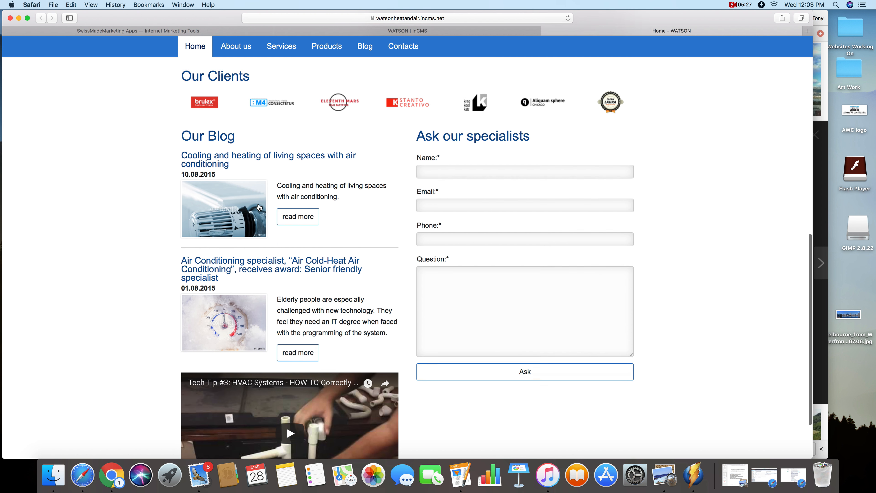
scroll(241, 207, up, 15)
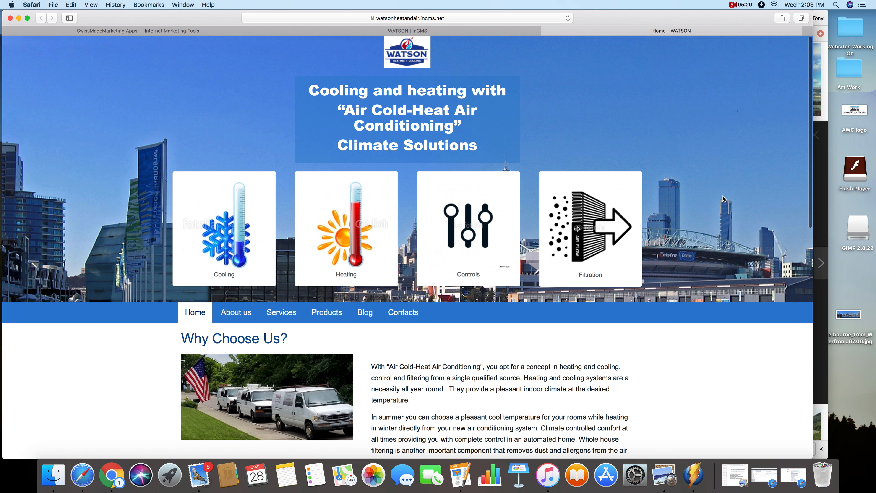
Step: Return to inCMS, open the Home page of the WATSON website, and show its mobile preview
click(449, 32)
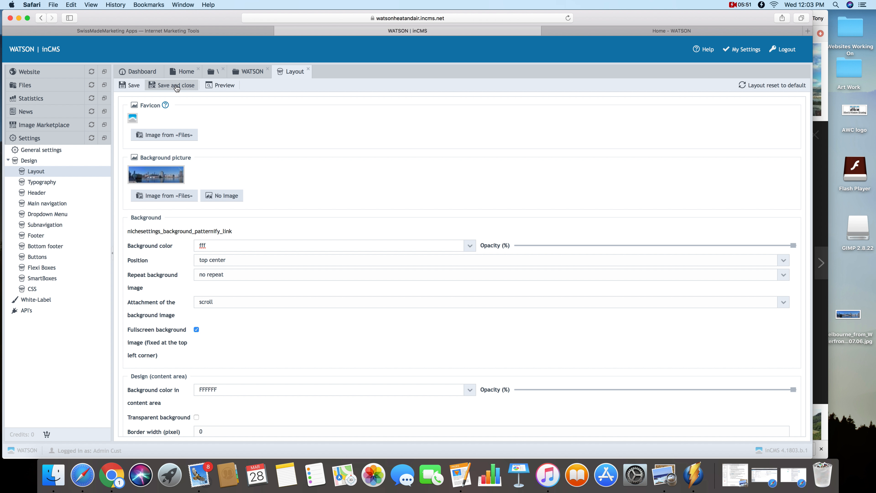
click(37, 72)
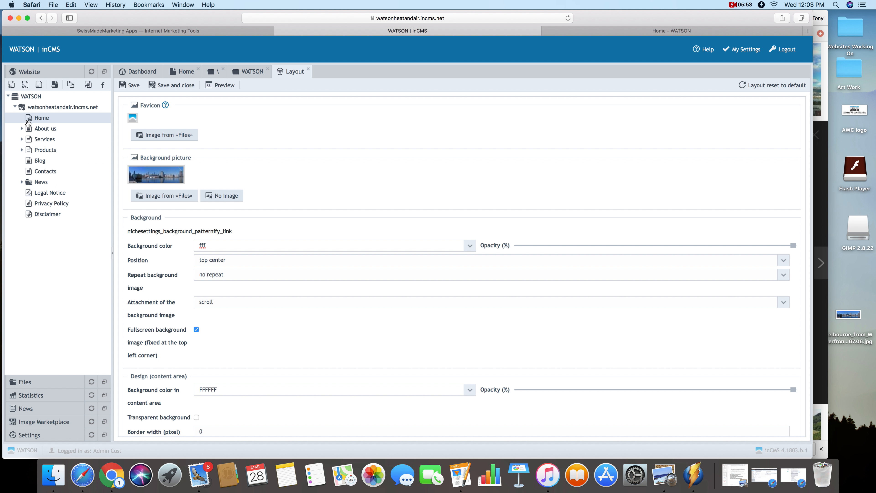
click(41, 117)
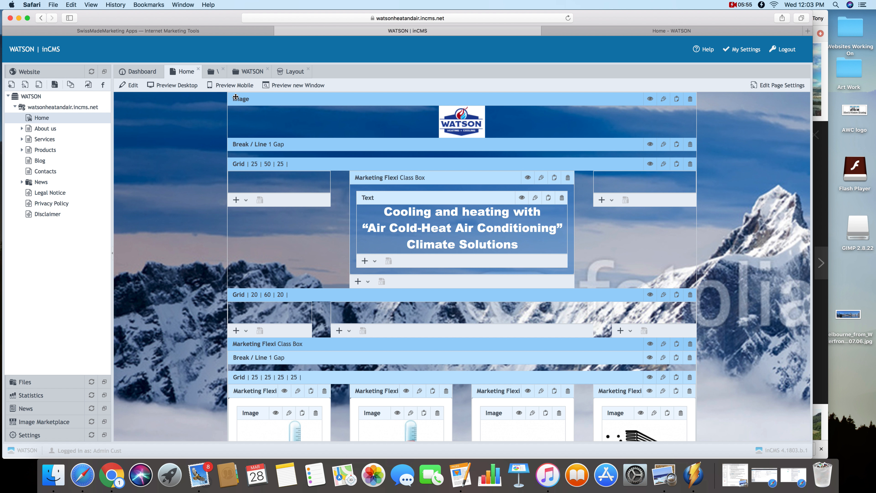
click(244, 86)
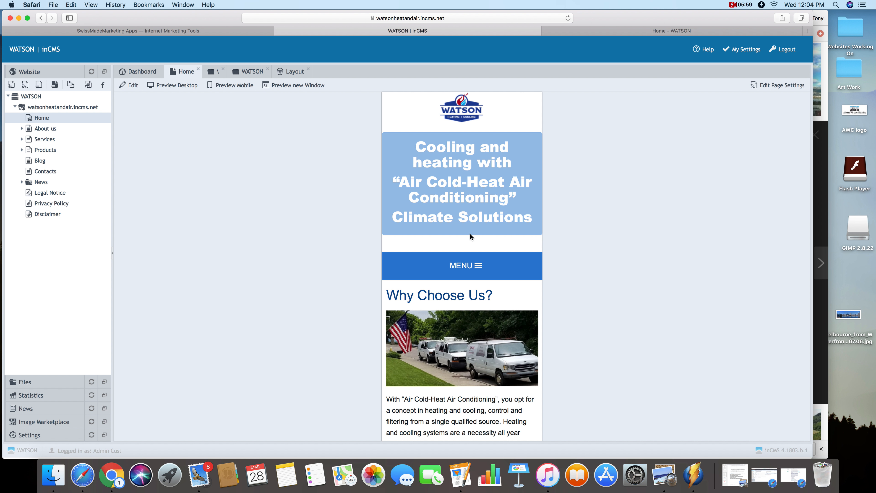
Step: Compare the Home page's preview in a new window with its mobile preview
click(298, 86)
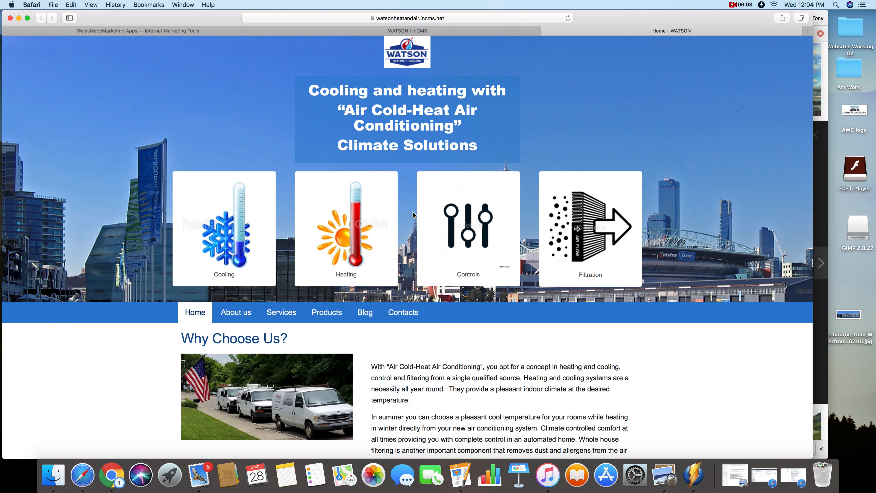
click(315, 30)
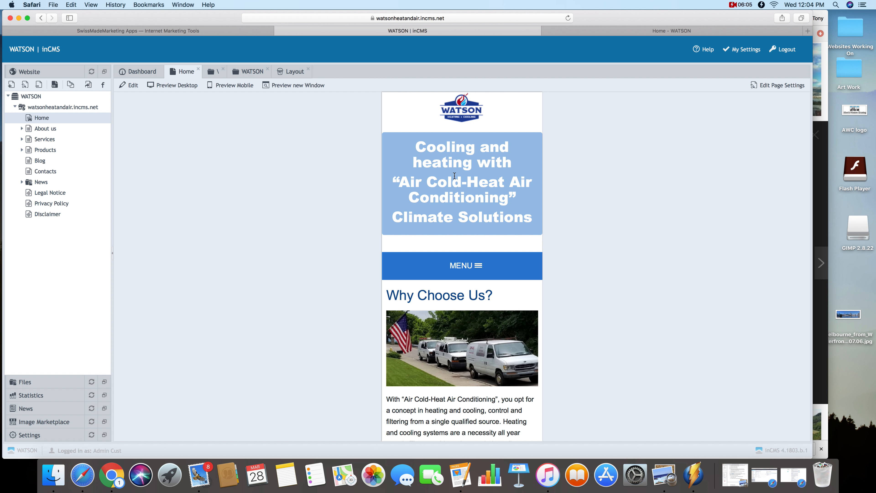
scroll(501, 181, down, 5)
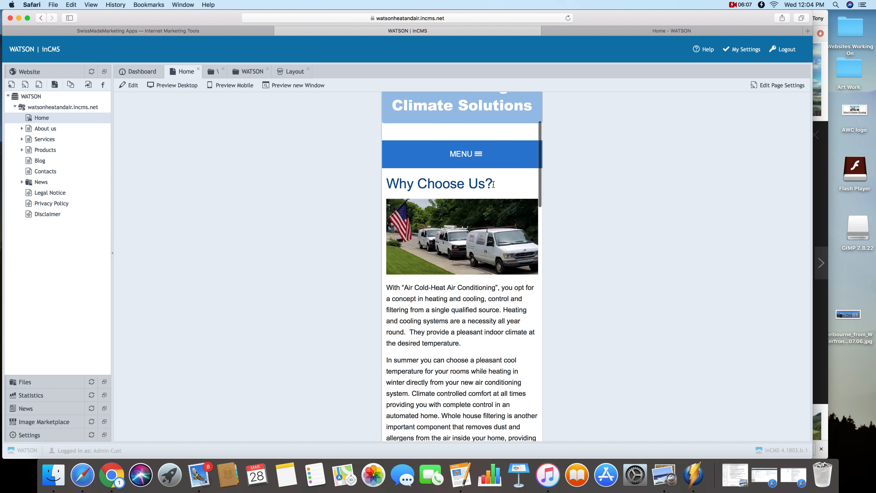
scroll(494, 185, up, 5)
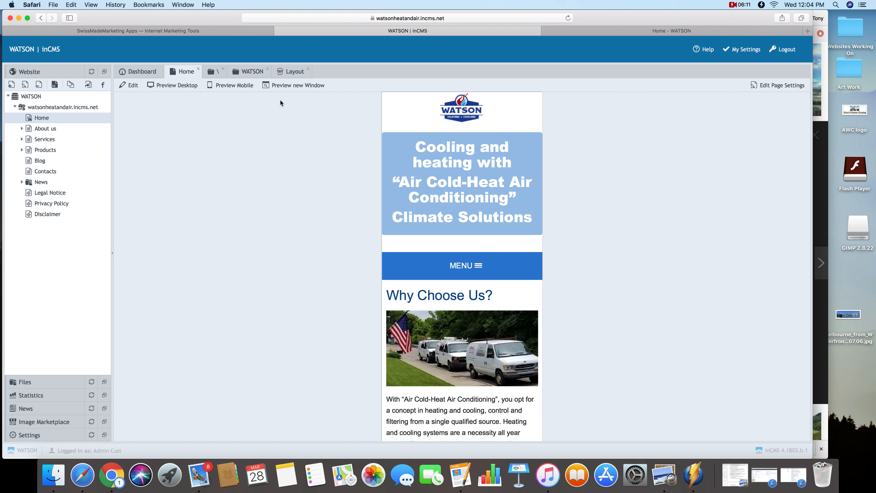
click(296, 87)
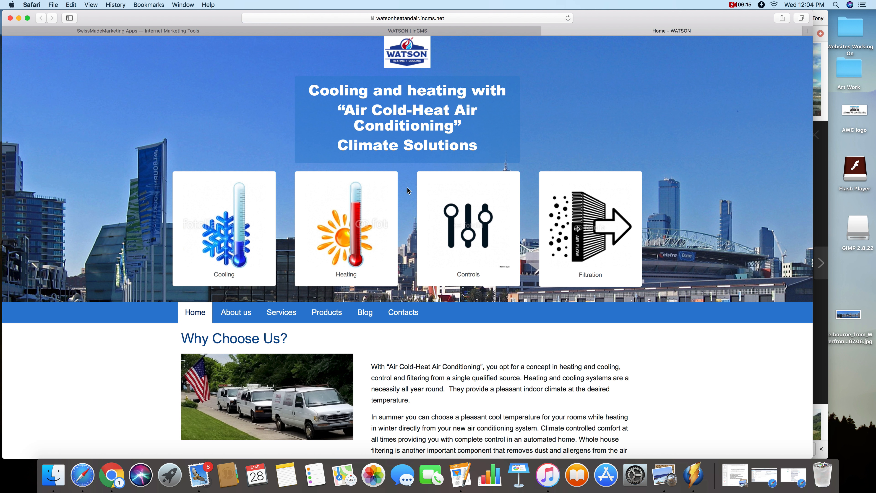
Step: Return to inCMS and review the background picture and its options in the design layout settings
click(419, 34)
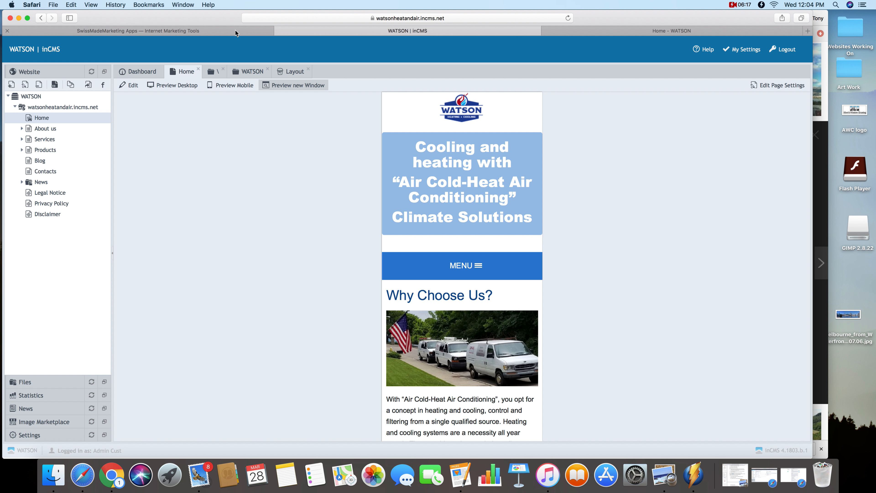
click(38, 436)
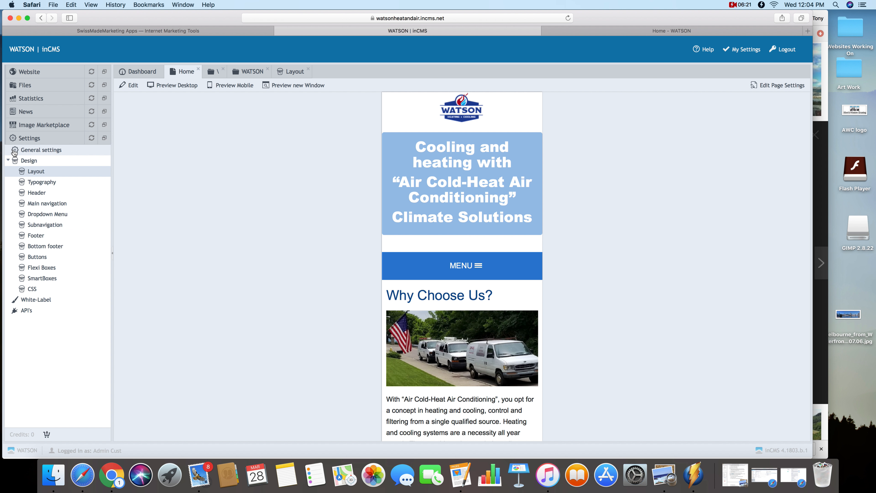
click(36, 171)
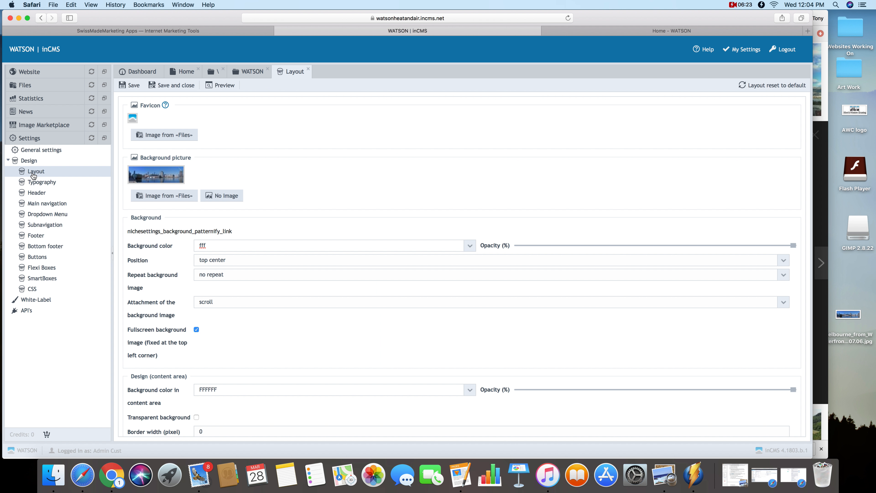
Step: Look through the Blog, Certificates, Design, Resources and WATSON folders in the website's files
click(23, 85)
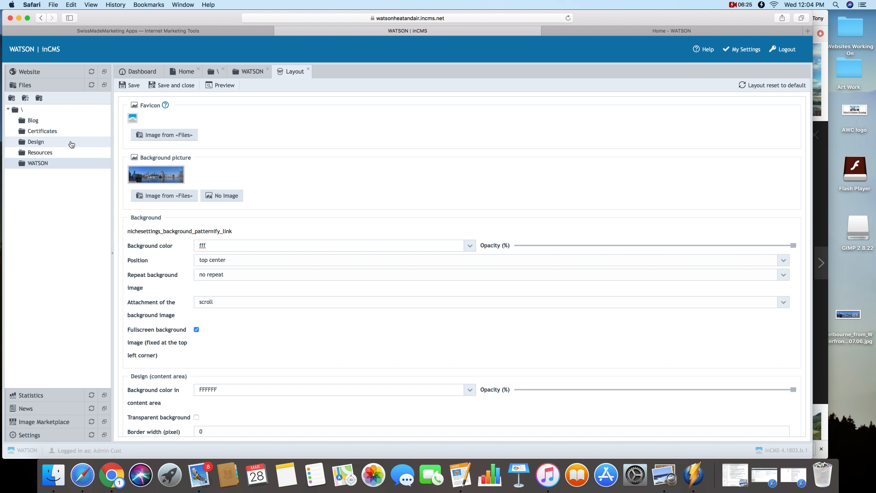
click(52, 165)
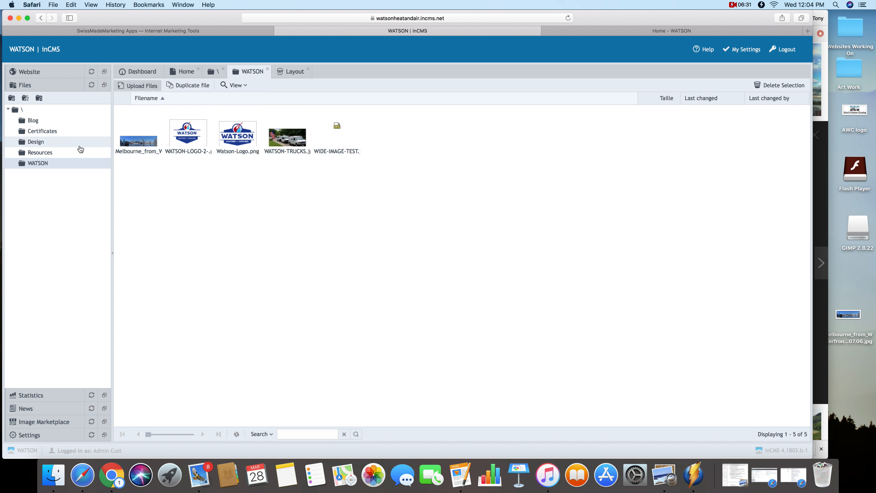
click(42, 124)
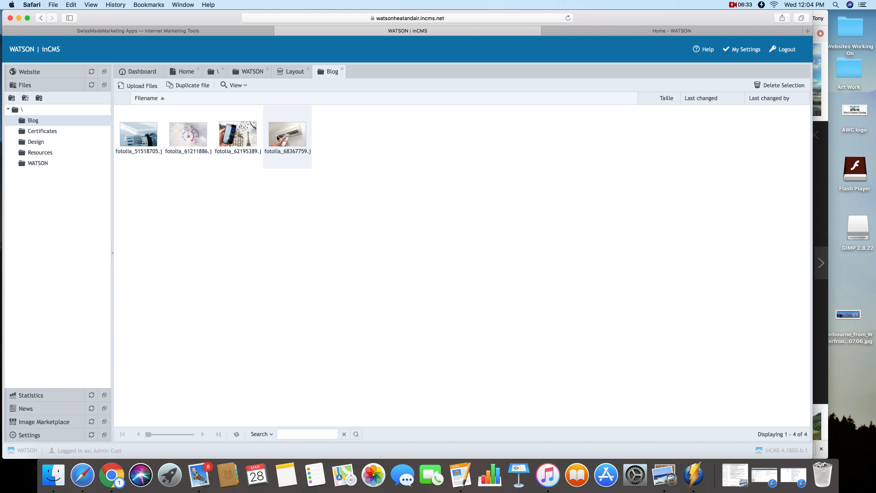
click(48, 132)
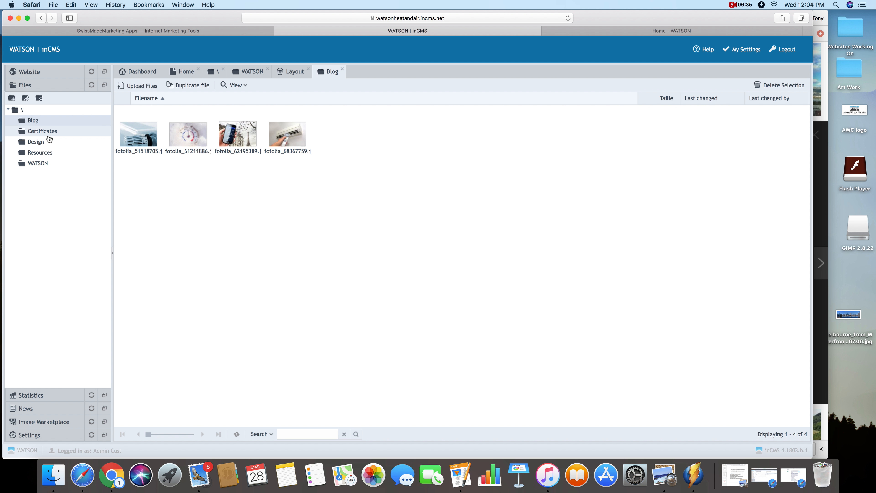
click(47, 143)
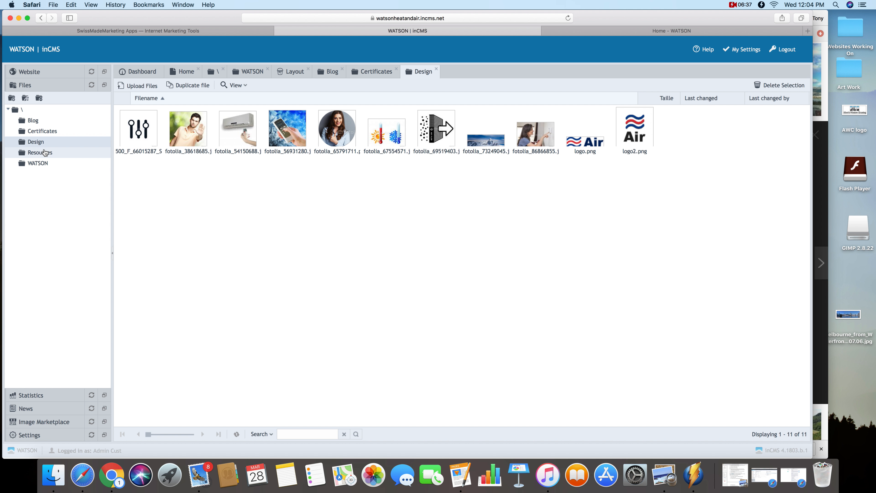
click(45, 154)
click(43, 164)
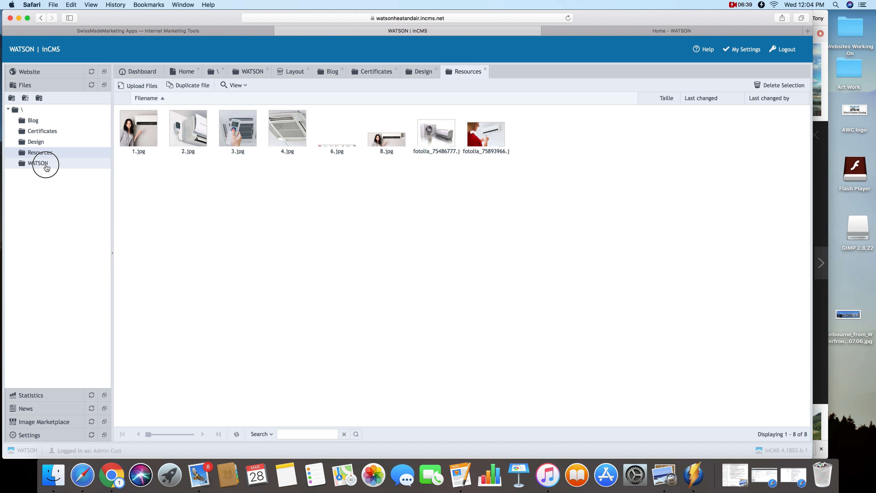
click(47, 154)
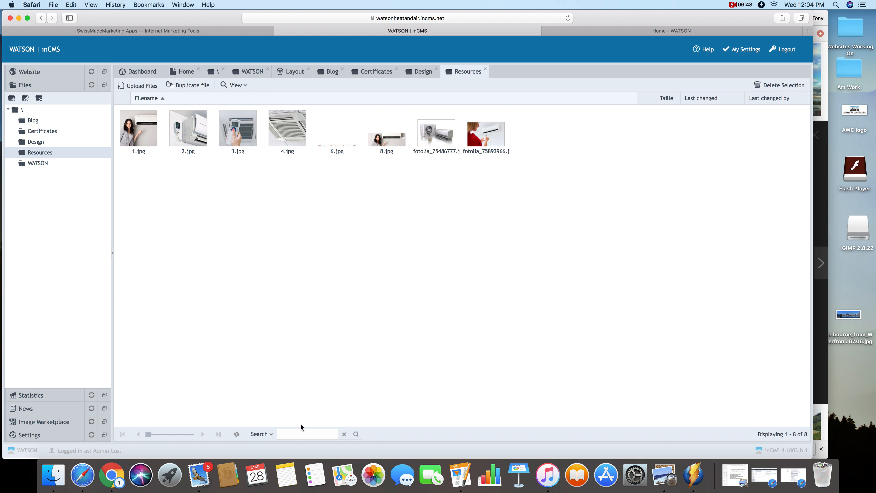
click(30, 161)
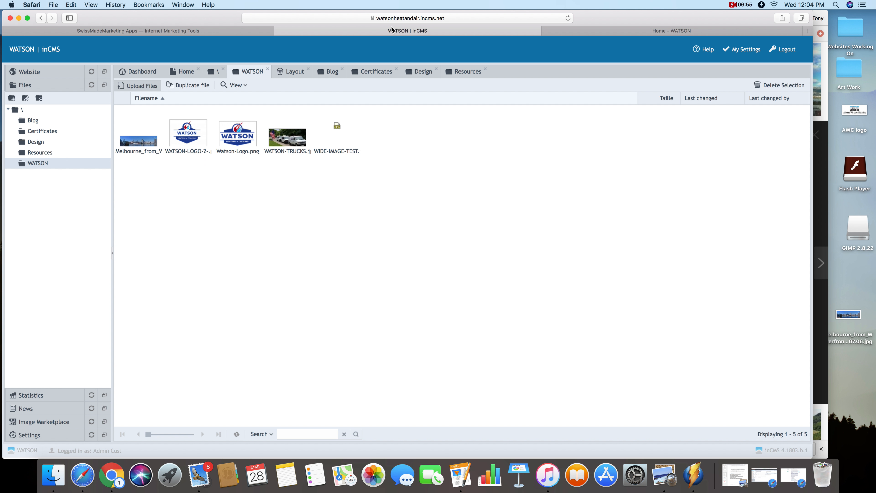
Step: Return to the website preview and look over the Home page from the header background down to the blog section
click(618, 30)
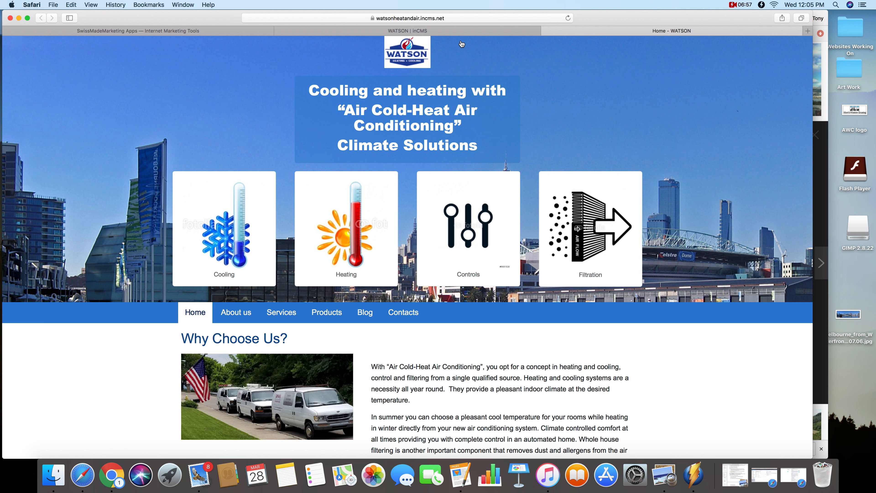
scroll(582, 150, down, 1)
scroll(583, 150, up, 2)
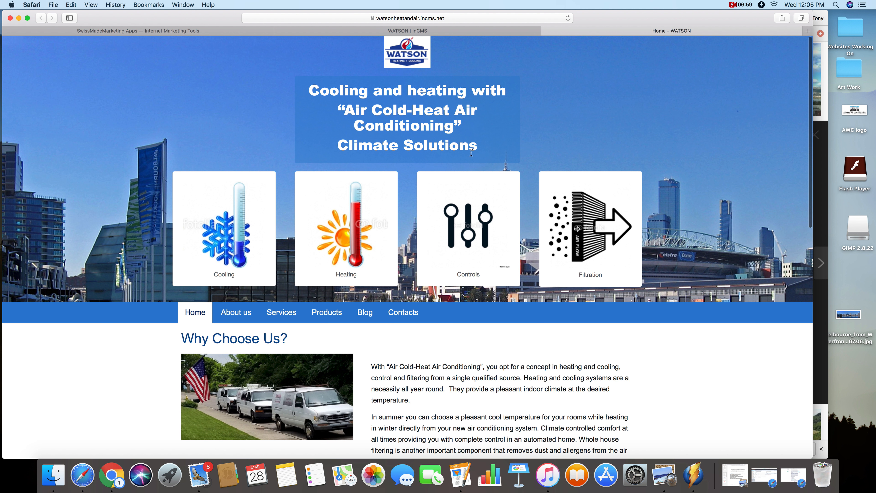
scroll(59, 245, down, 10)
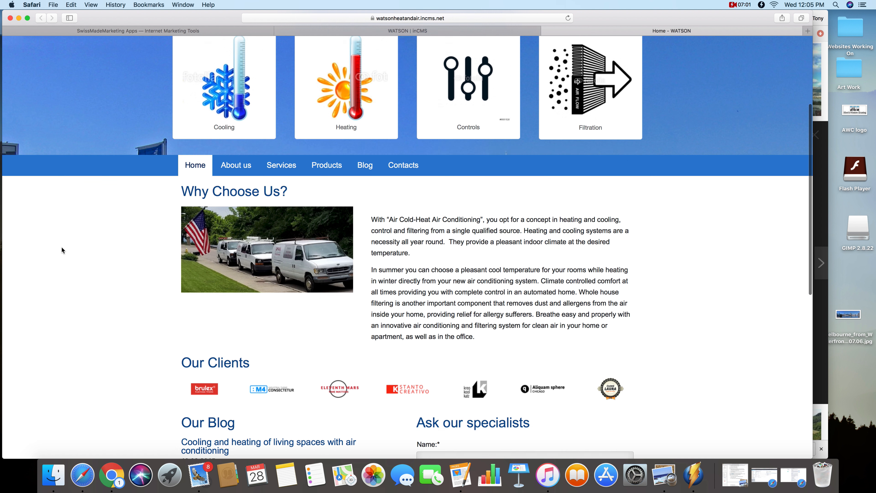
scroll(59, 245, up, 10)
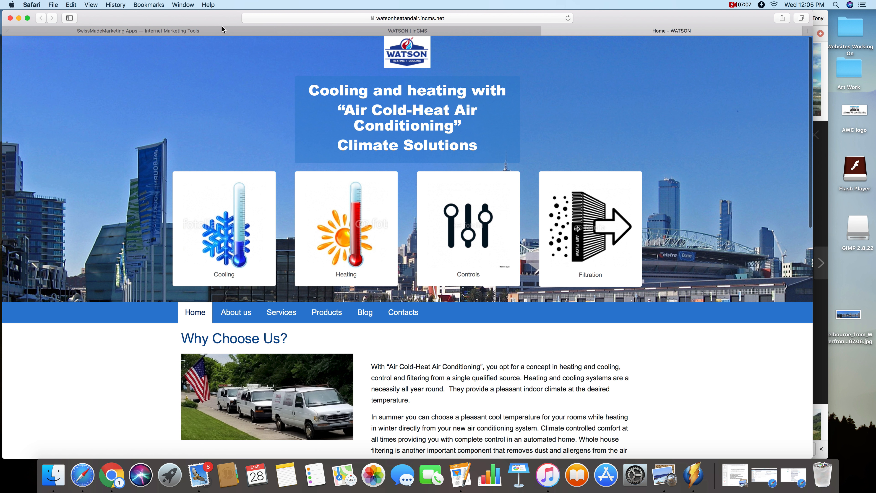
Step: Move the Safari window out of the way and switch to Pixlr Editor in Chrome
drag(200, 18, 215, 18)
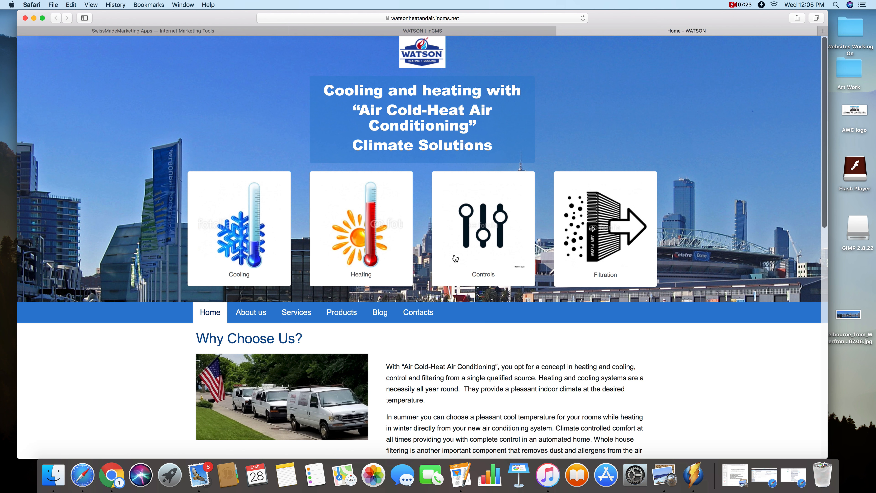
click(221, 32)
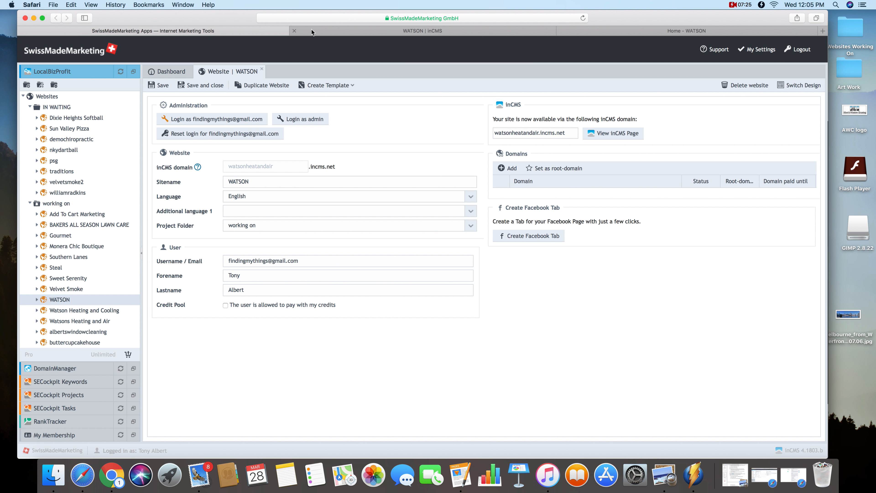
drag(241, 22, 875, 19)
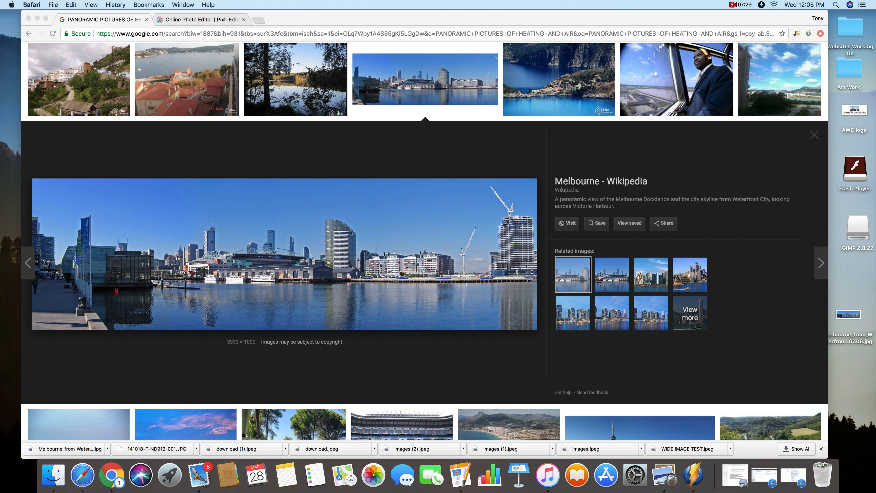
click(201, 19)
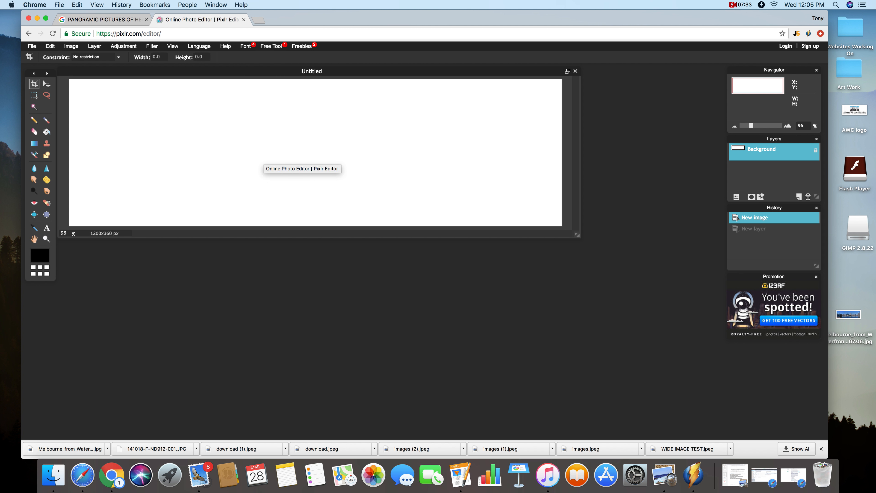
Step: Create a new blank image 1200 pixels wide and 350 pixels high
click(32, 48)
click(42, 56)
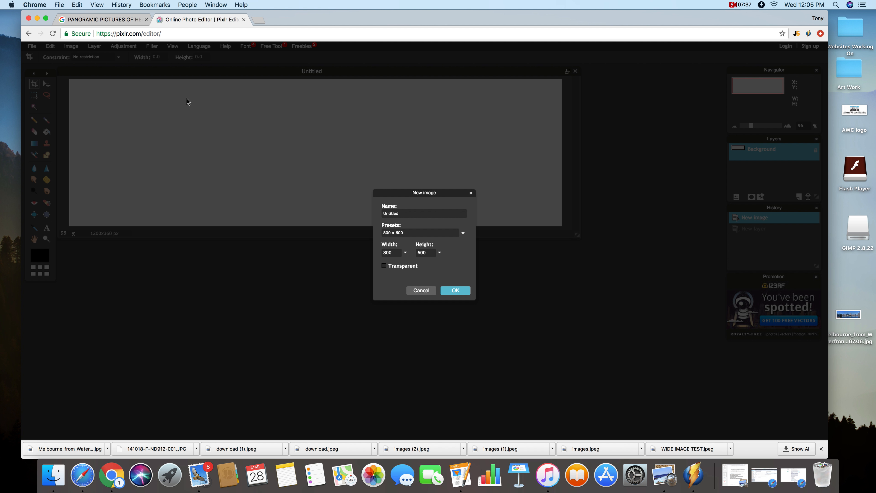
click(405, 233)
click(406, 235)
click(406, 235)
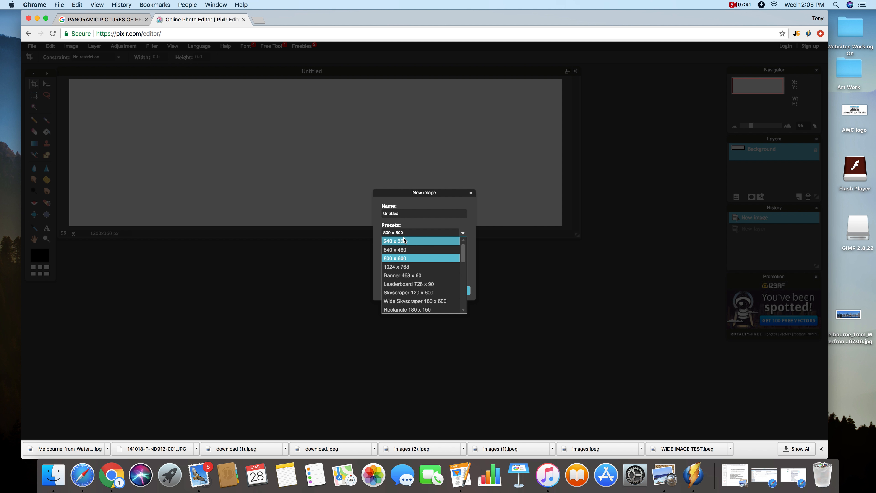
click(407, 235)
click(407, 236)
click(407, 235)
drag(393, 253, 376, 253)
text(12)
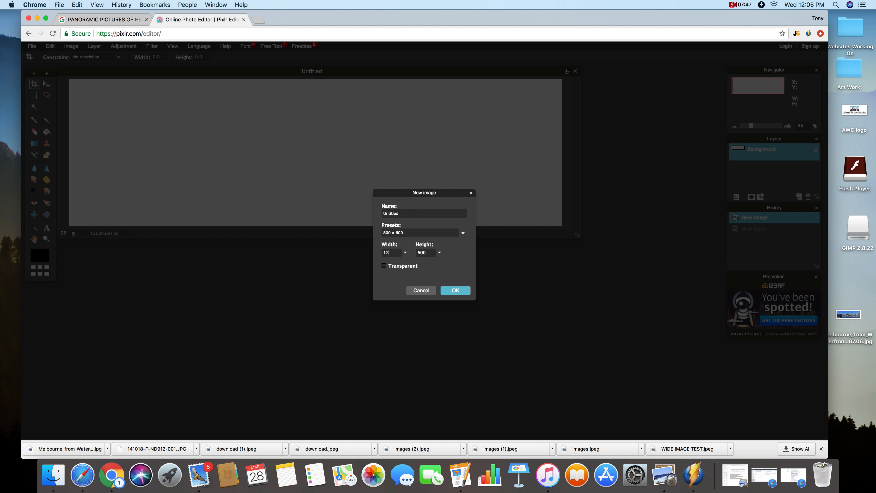
text(00)
key(Tab)
text(350)
click(455, 290)
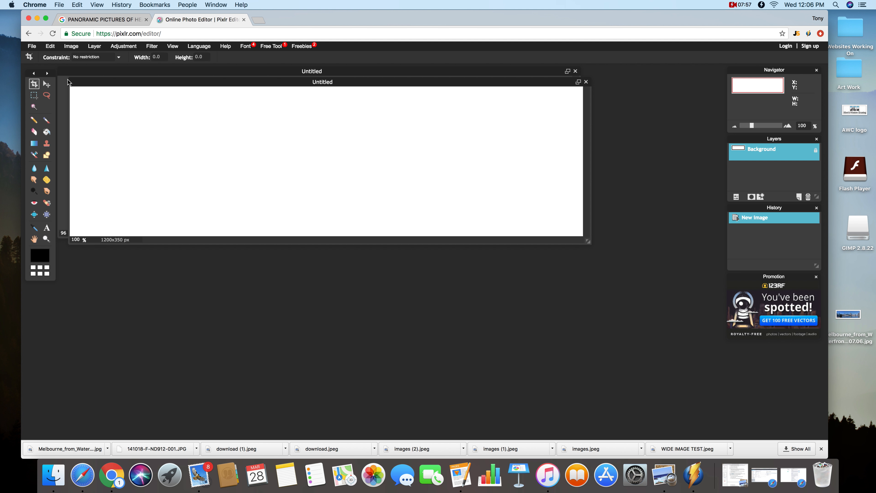